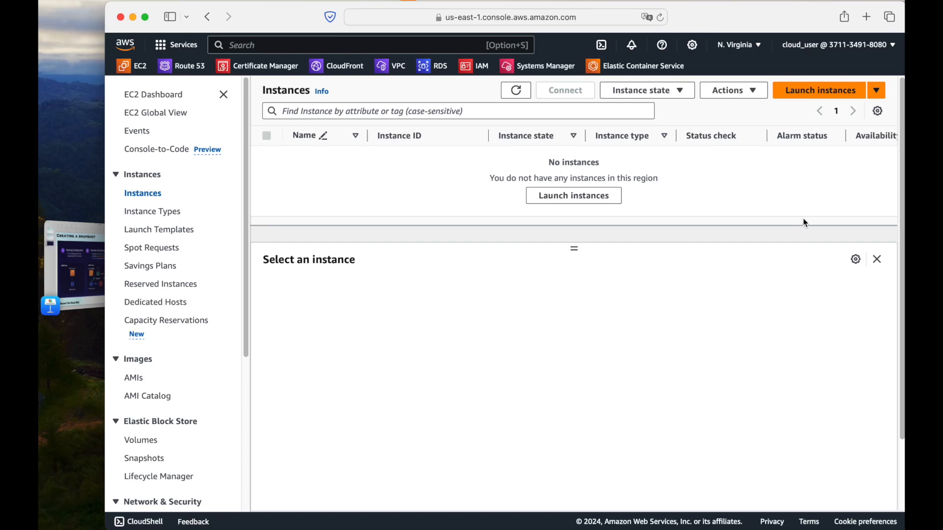
# Start launching a new EC2 instance and name it Test-instance
pyautogui.click(819, 92)
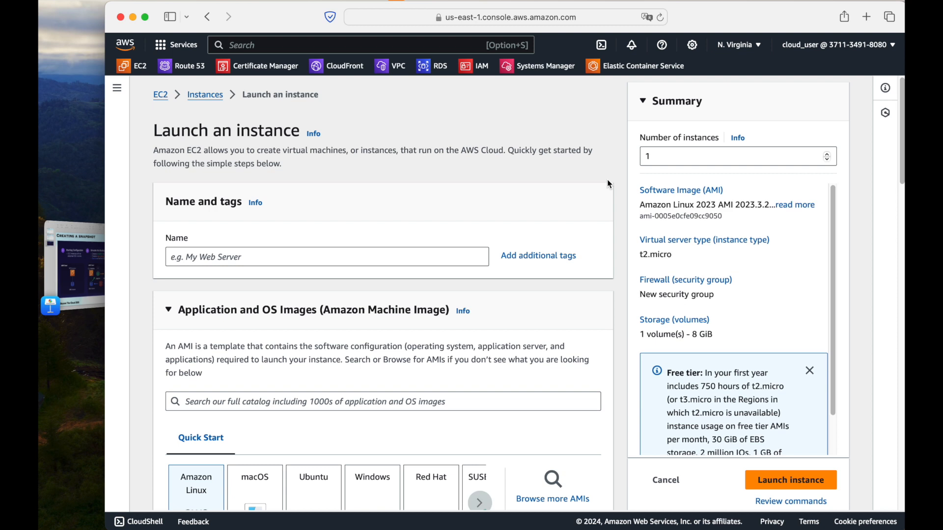
pyautogui.scroll(-2, 609, 184)
pyautogui.click(455, 164)
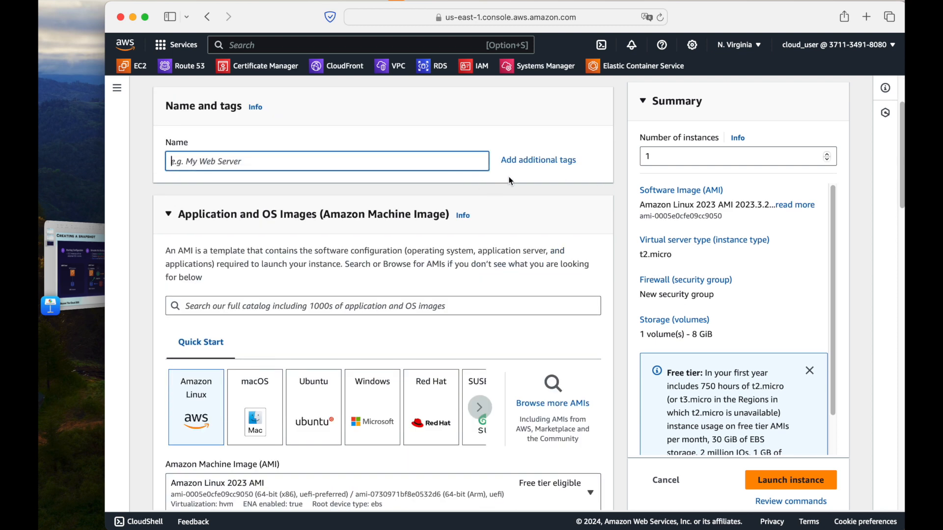
pyautogui.write('Test-instance')
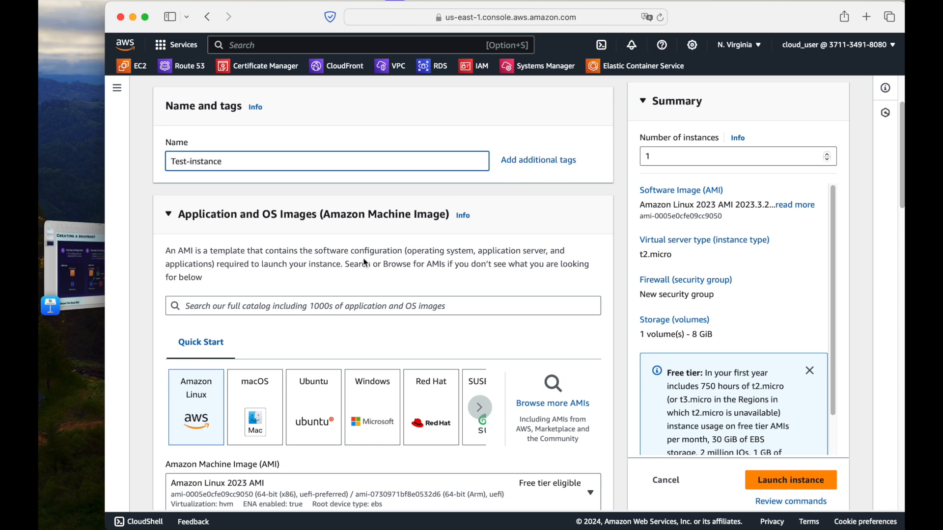
# Select the Amazon Linux 2 AMI (HVM) - Kernel 5.10, SSD Volume Type as the machine image
pyautogui.scroll(-4, 366, 263)
pyautogui.click(342, 289)
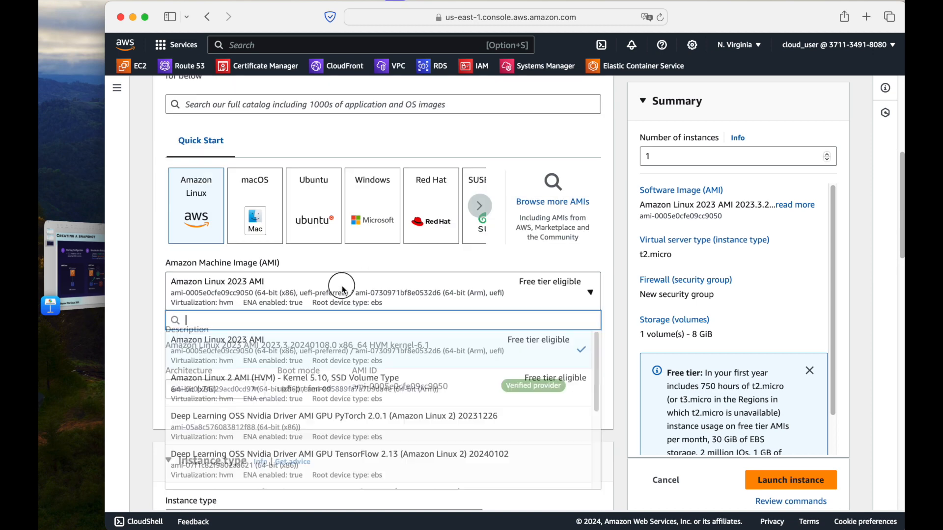
pyautogui.click(244, 380)
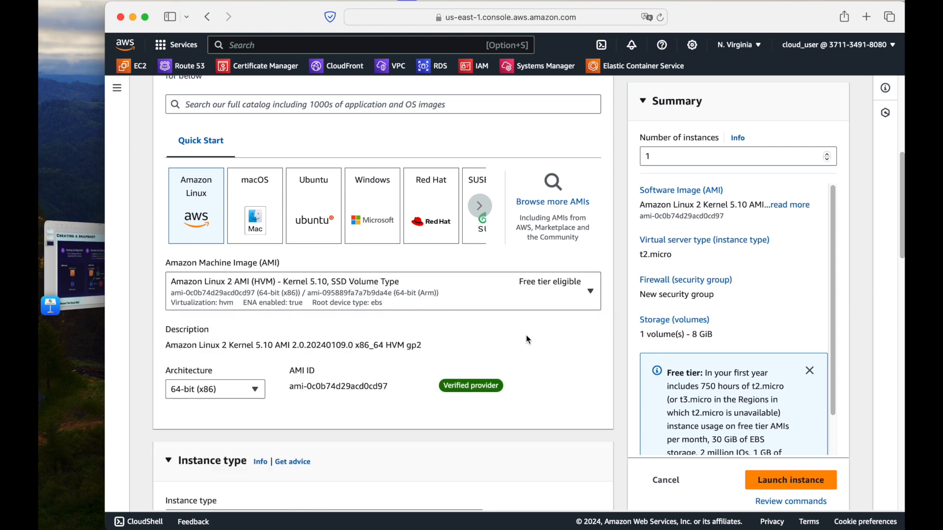
# Set the key pair option to proceed without a key pair
pyautogui.scroll(-4, 526, 335)
pyautogui.scroll(-3, 527, 339)
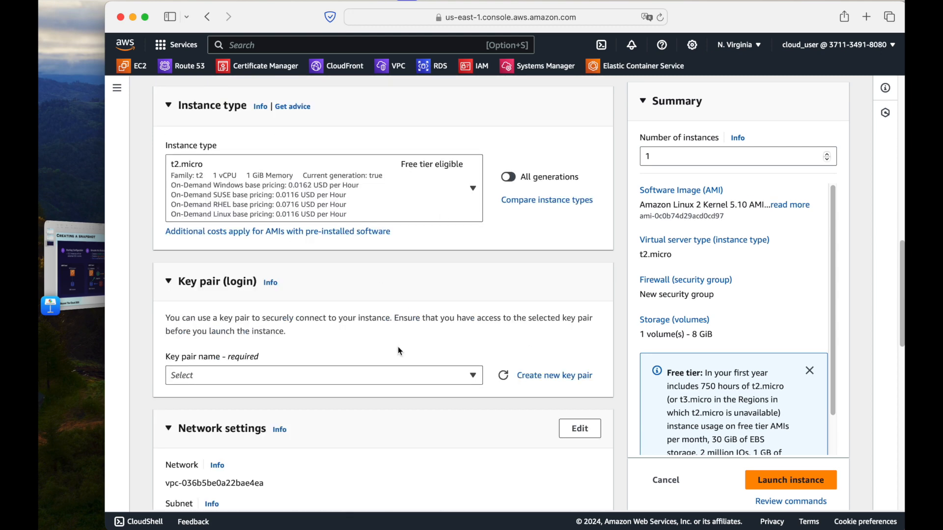
pyautogui.click(289, 351)
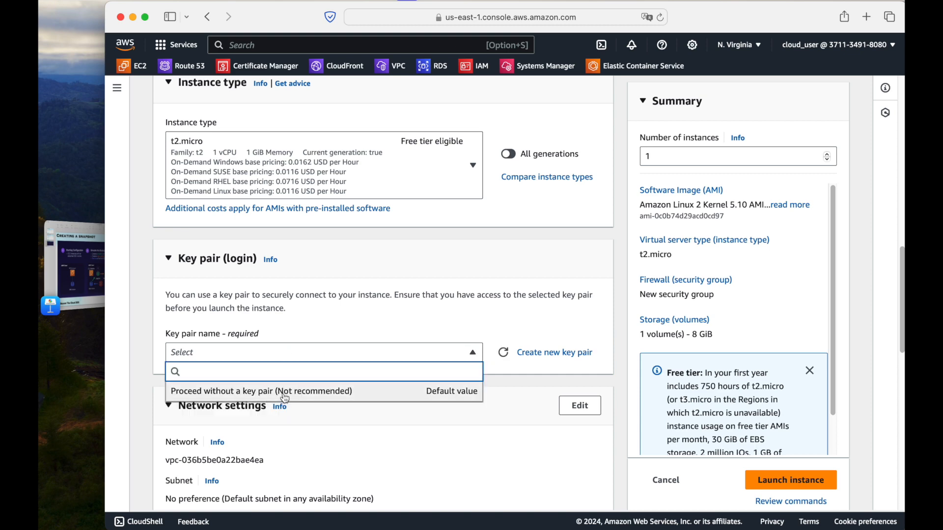
pyautogui.click(281, 386)
# Add a second EBS volume to the storage configuration and set its size to 4 GiB
pyautogui.scroll(-10, 460, 312)
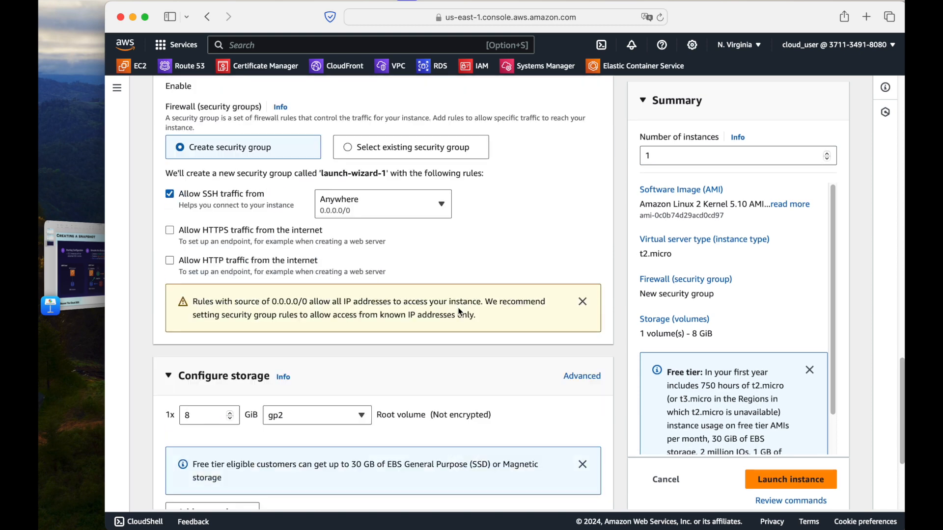
pyautogui.scroll(-4, 460, 313)
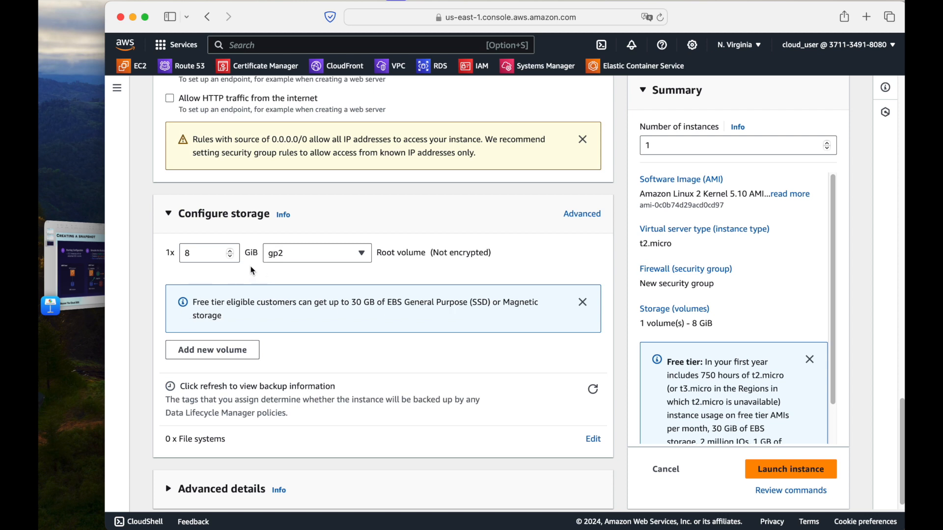
pyautogui.moveTo(380, 253); pyautogui.dragTo(501, 244)
pyautogui.click(499, 256)
pyautogui.click(231, 357)
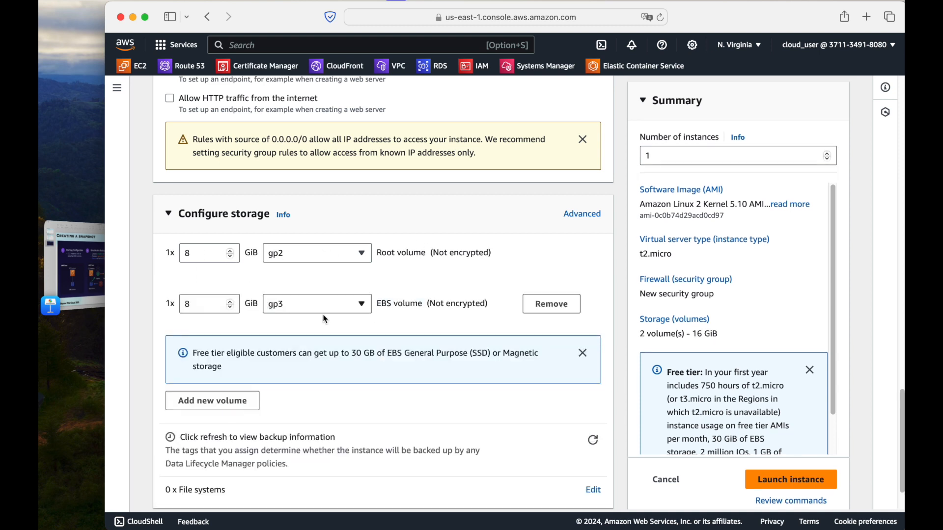
pyautogui.click(199, 307)
pyautogui.moveTo(199, 307); pyautogui.dragTo(175, 303)
pyautogui.write('4')
# Launch the configured instance and return to a refreshed instances list
pyautogui.scroll(-3, 372, 342)
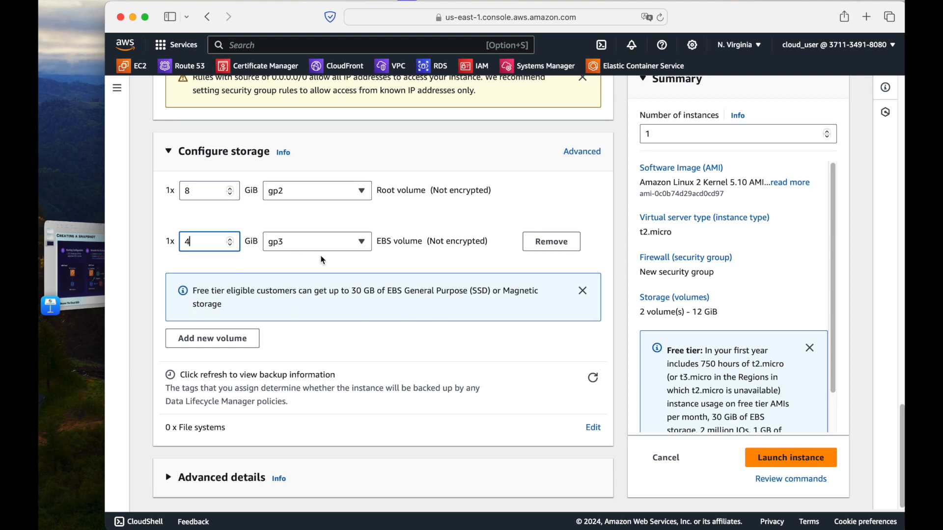
pyautogui.moveTo(380, 243); pyautogui.dragTo(491, 243)
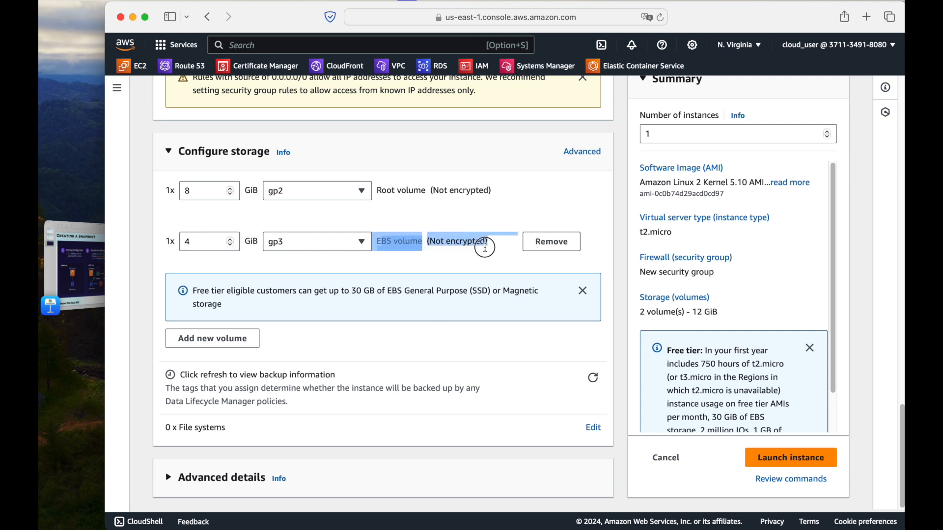
pyautogui.click(412, 324)
pyautogui.click(776, 459)
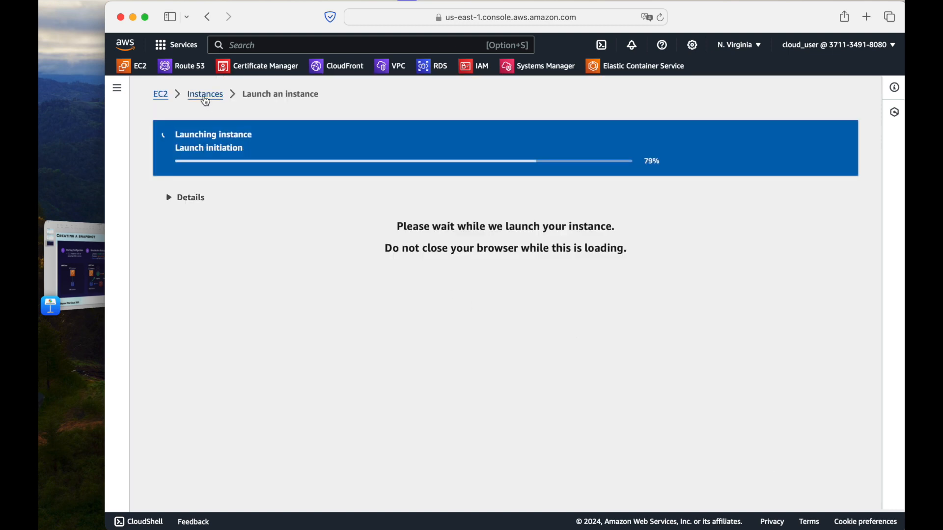
pyautogui.click(205, 96)
pyautogui.click(515, 91)
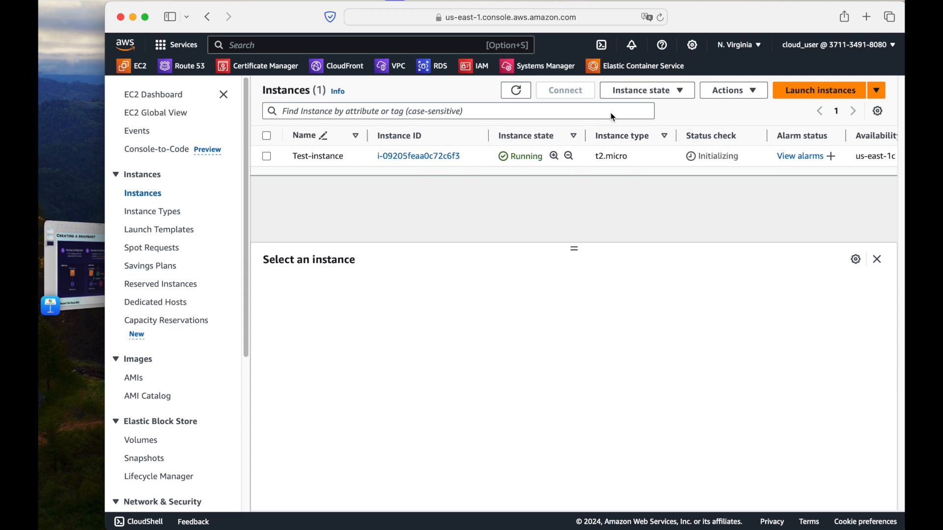
# Connect to Test-instance with EC2 Instance Connect and switch to the root user with sudo su
pyautogui.click(267, 156)
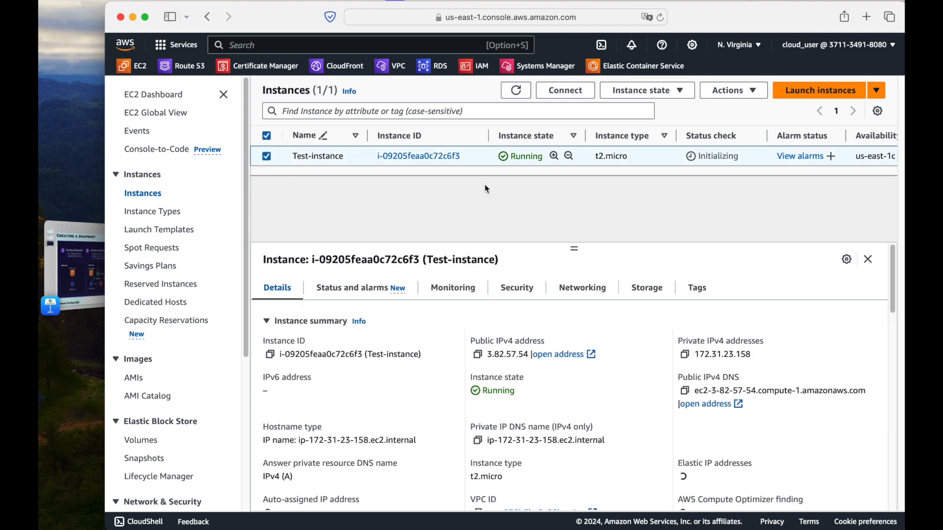
pyautogui.click(559, 92)
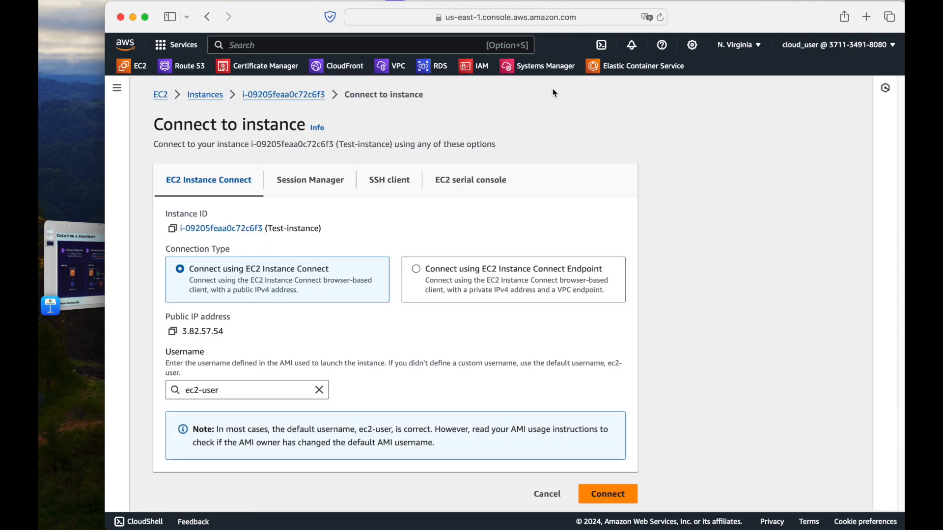
pyautogui.click(591, 492)
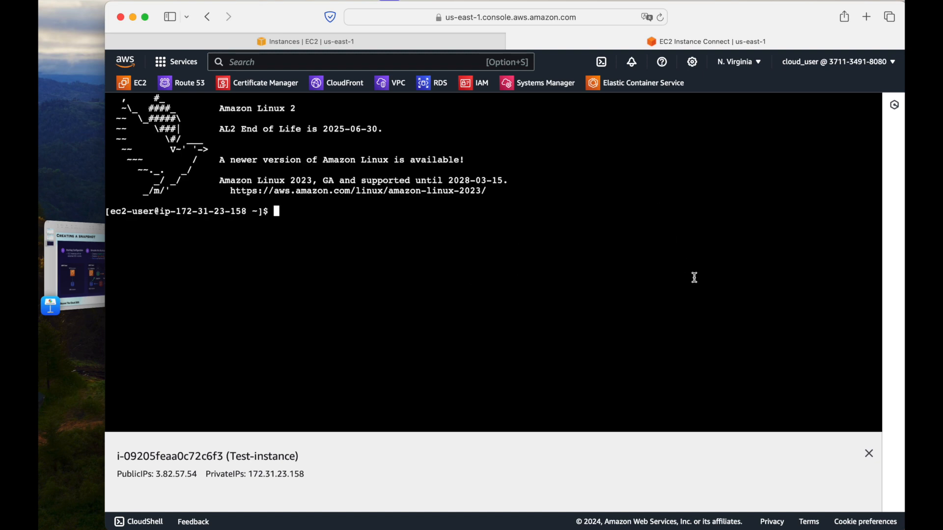
pyautogui.write('sudo su')
pyautogui.press('Return')
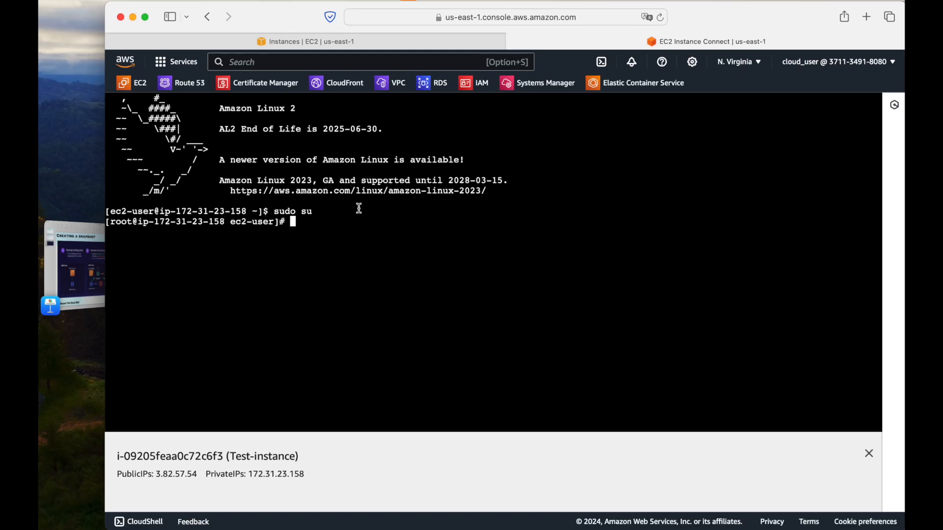
# List the block devices with lsblk and examine the entry for the added 4 GB disk
pyautogui.press('super+equal')
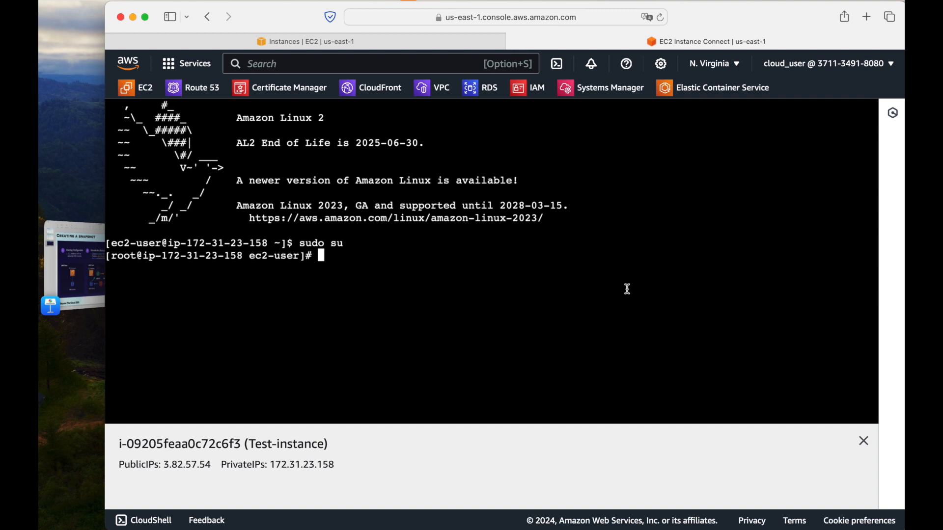
pyautogui.write('lsblk')
pyautogui.press('Return')
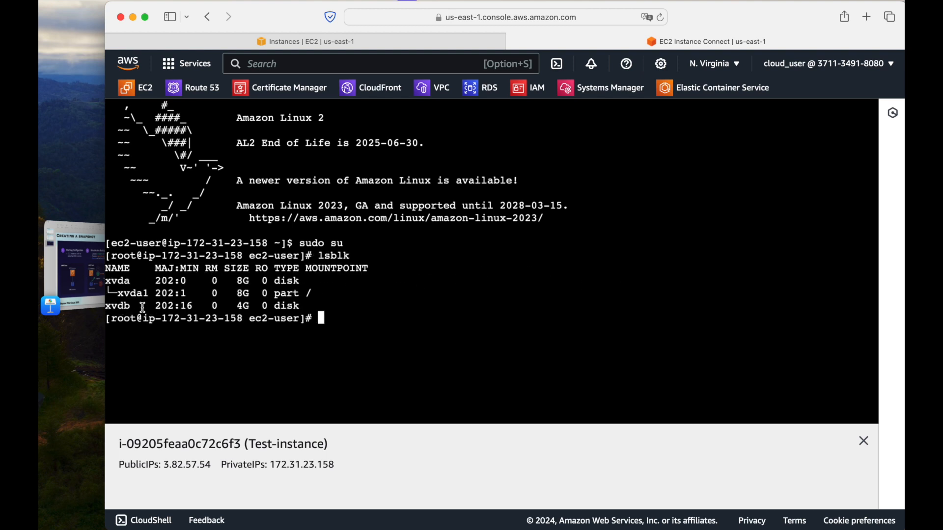
pyautogui.moveTo(325, 306); pyautogui.dragTo(103, 309)
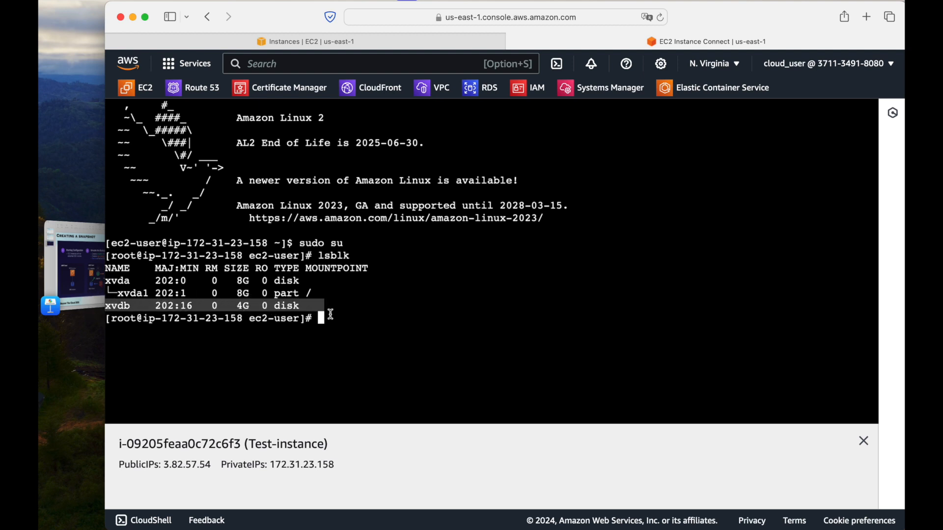
pyautogui.click(418, 317)
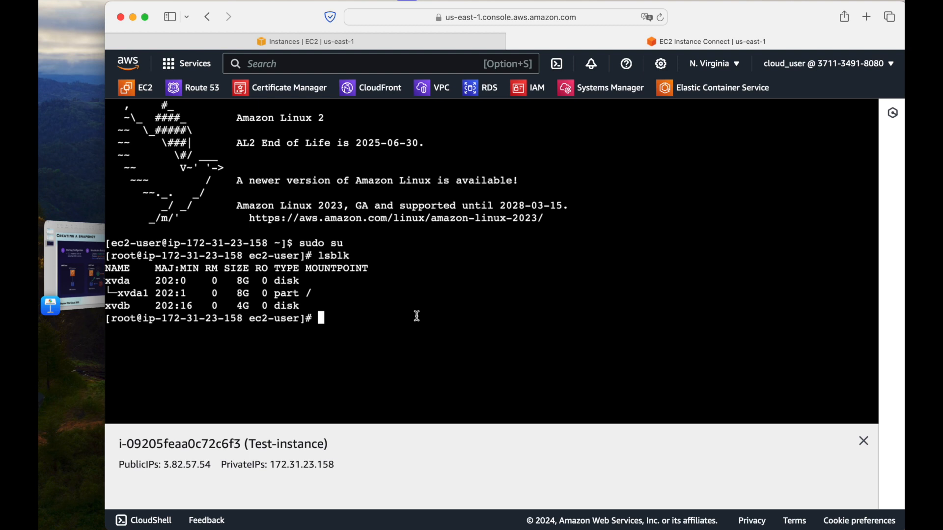
pyautogui.moveTo(324, 306); pyautogui.dragTo(100, 305)
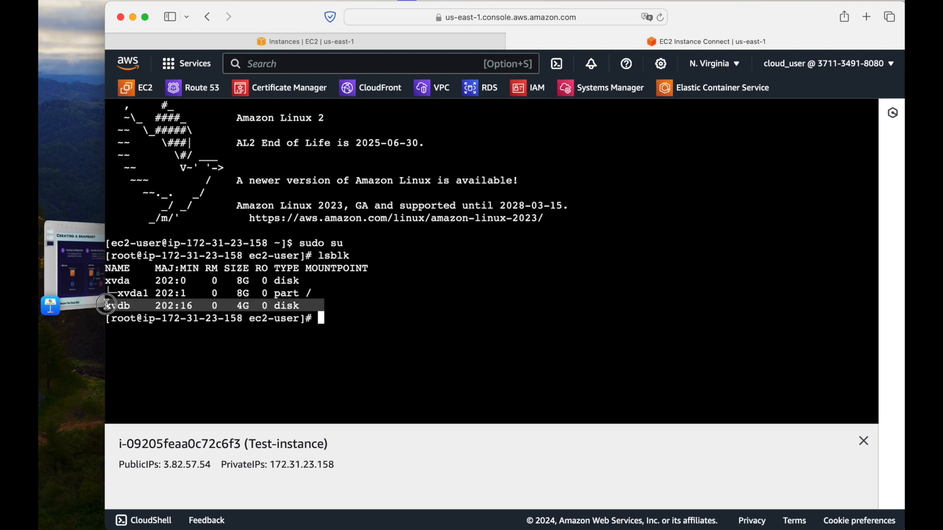
pyautogui.click(388, 317)
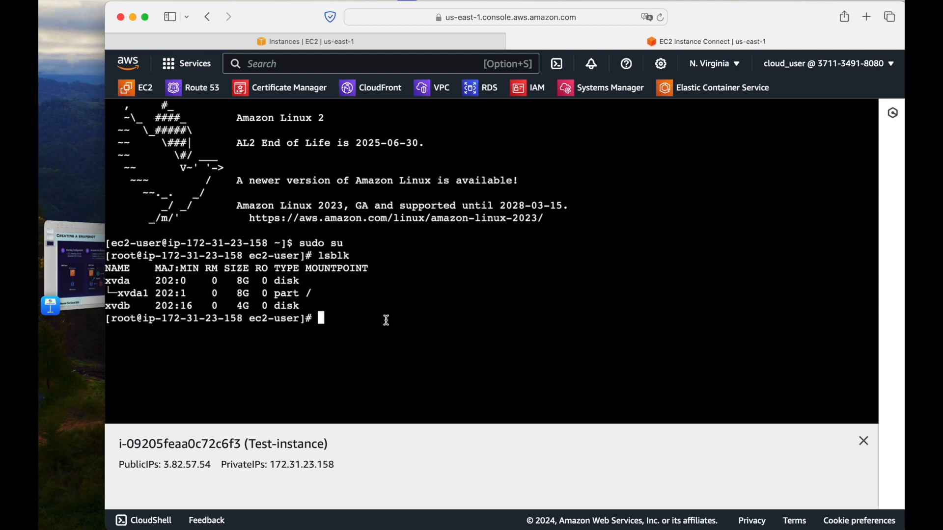
# Create the mount directory with mkdir -p /mnt/ebs_vol
pyautogui.write('mkdir -p ')
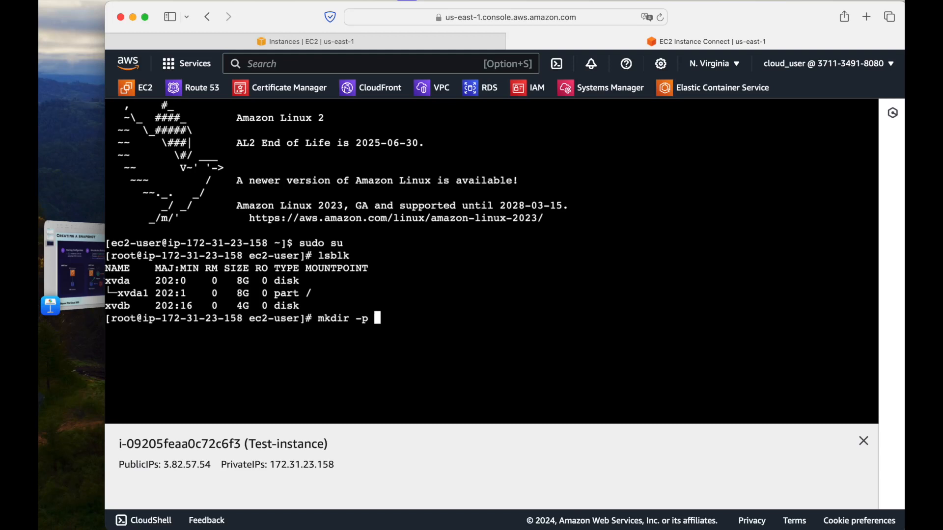
pyautogui.write('/mnt/ebs')
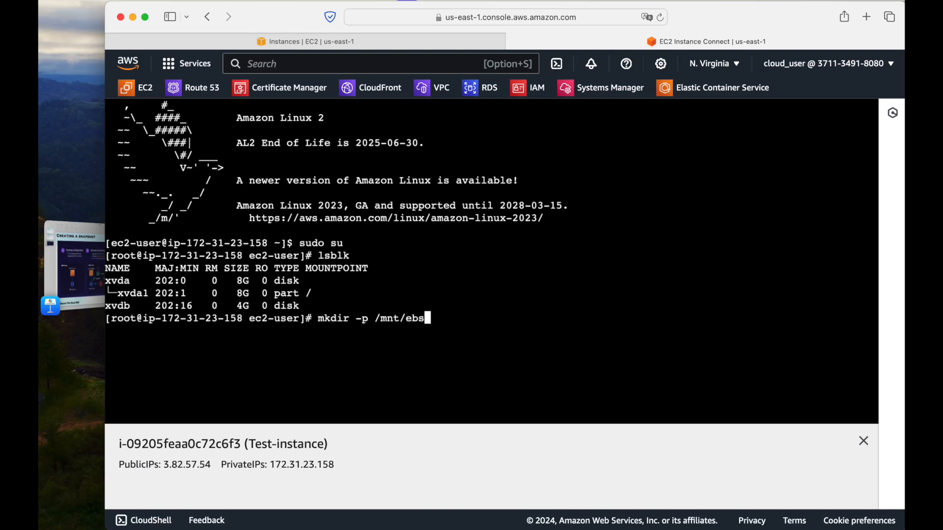
pyautogui.write('_vol')
pyautogui.press('Return')
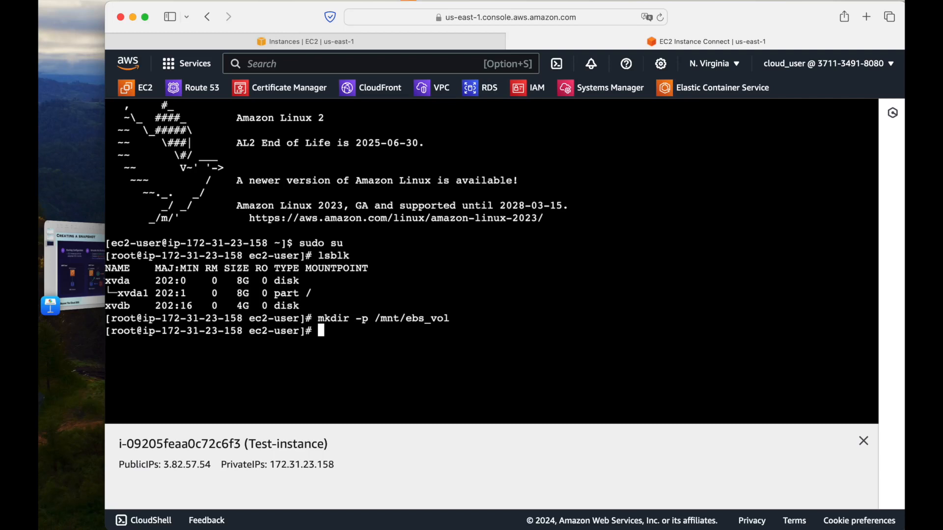
# Format the added disk with an ext4 file system by running mkfs -t ext4 /dev/xvdb
pyautogui.write('mkfs -t ext3')
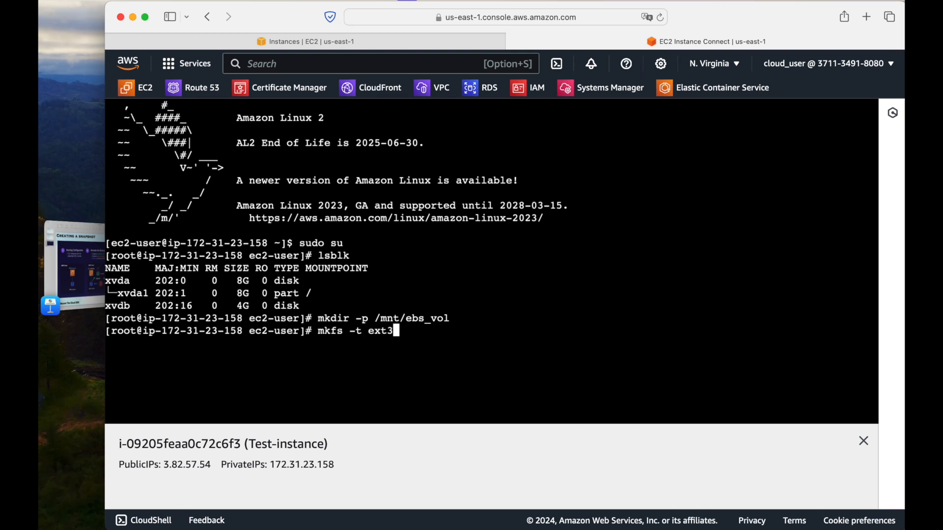
pyautogui.press('BackSpace')
pyautogui.write('4')
pyautogui.write('/dev/xvdb')
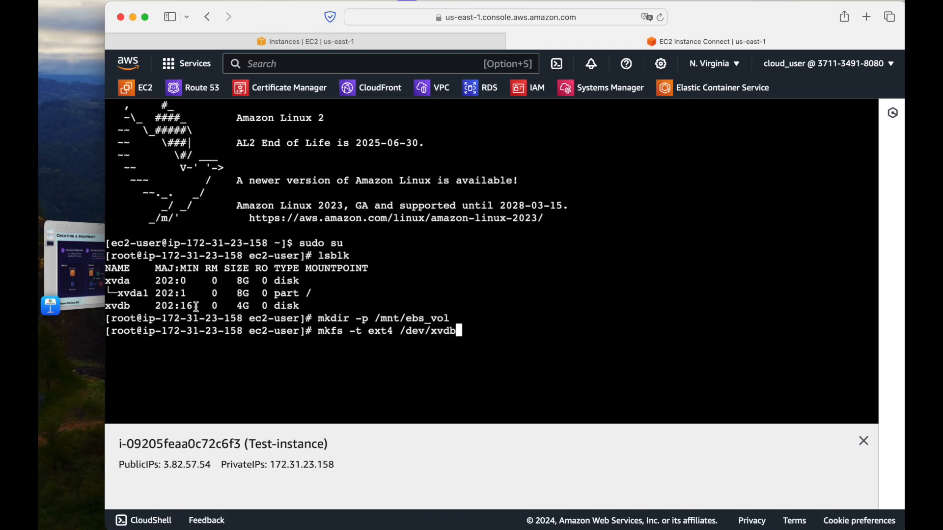
pyautogui.moveTo(130, 306); pyautogui.dragTo(106, 306)
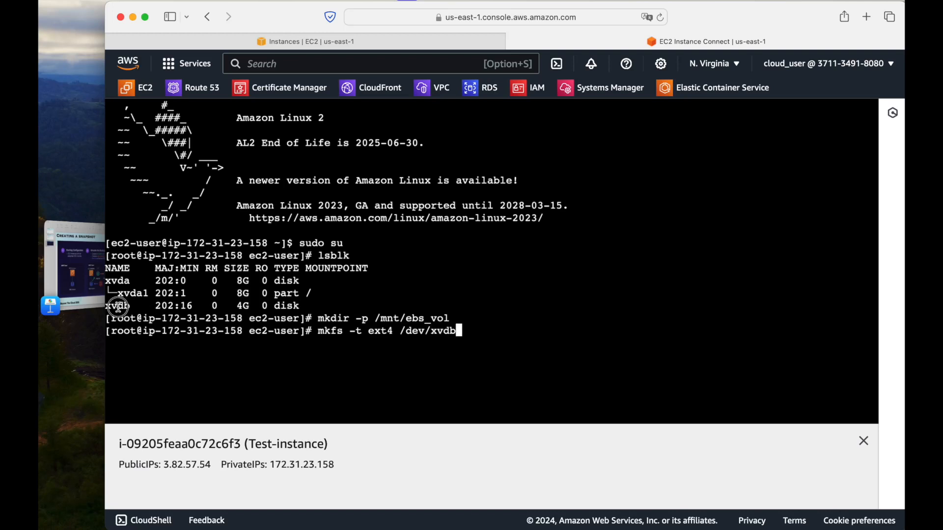
pyautogui.click(471, 328)
pyautogui.press('Return')
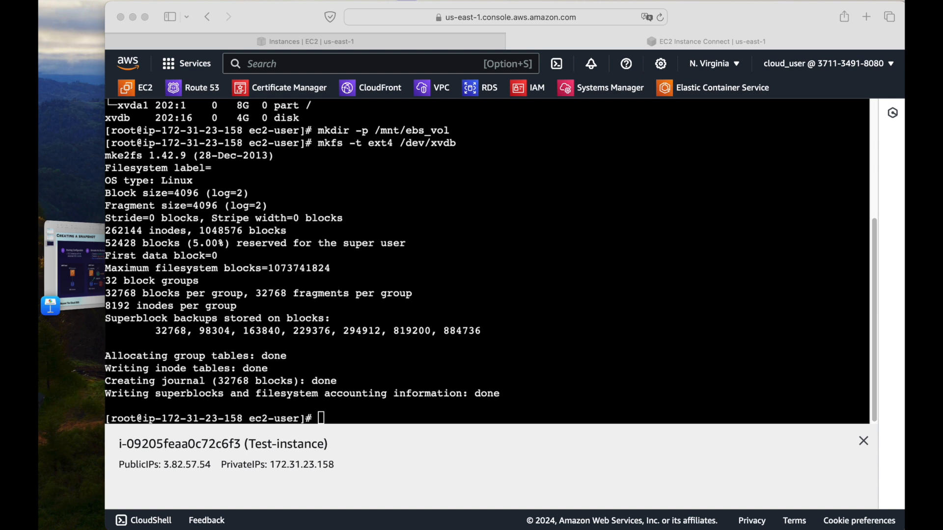
# Check the file system on the added disk with file -s /dev/xvdb
pyautogui.click(520, 311)
pyautogui.write('file -s /dev/xvd')
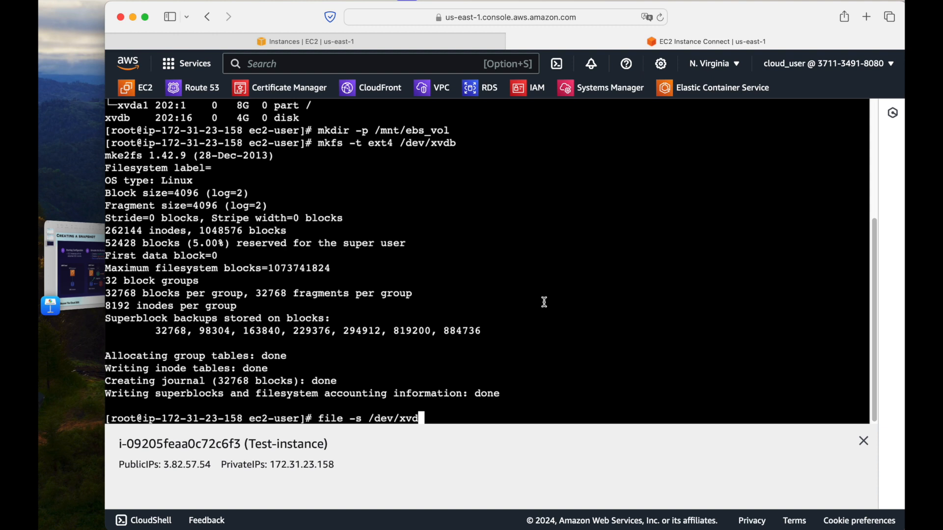
pyautogui.write('b')
pyautogui.press('Return')
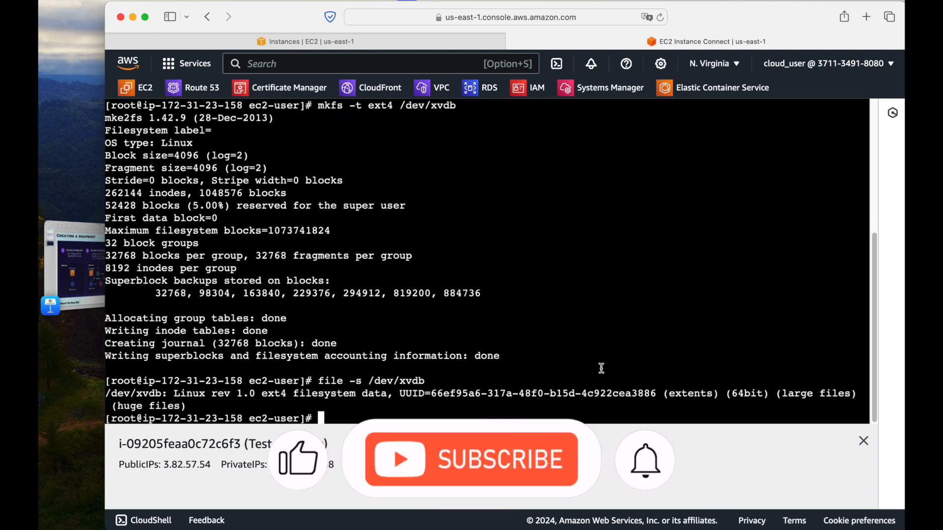
# Clear the terminal output and return focus to the root shell
pyautogui.write('clear')
pyautogui.press('Return')
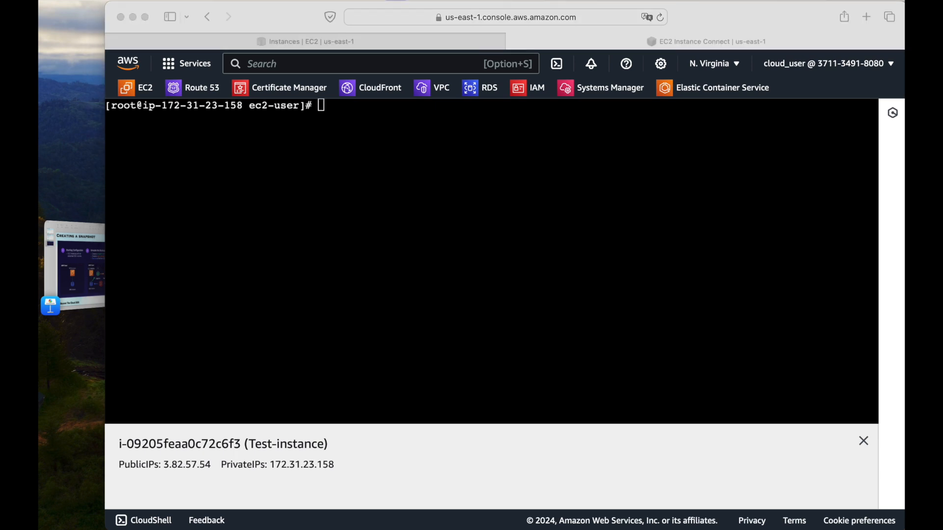
pyautogui.click(529, 266)
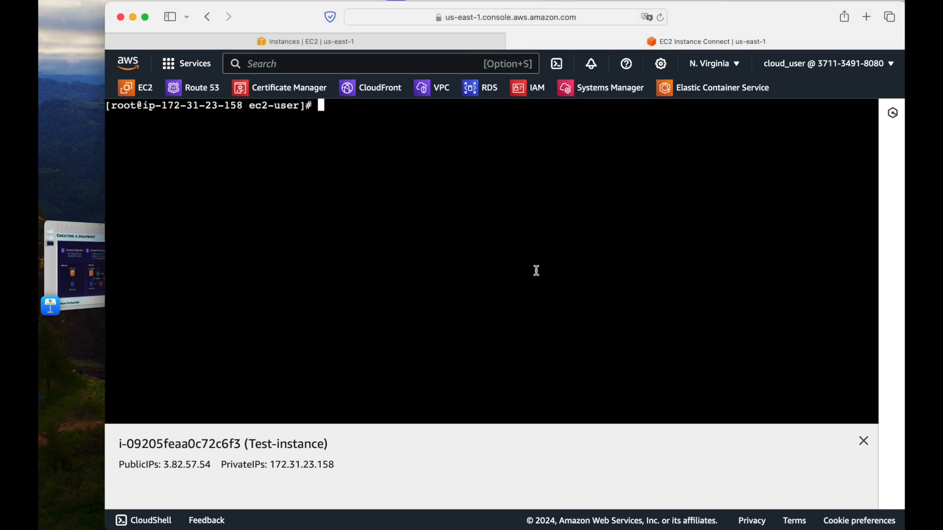
# Mount the added disk on the prepared directory by running mount /dev/xvdb /mnt/ebs_vol
pyautogui.write('mount /dev/xvdb /')
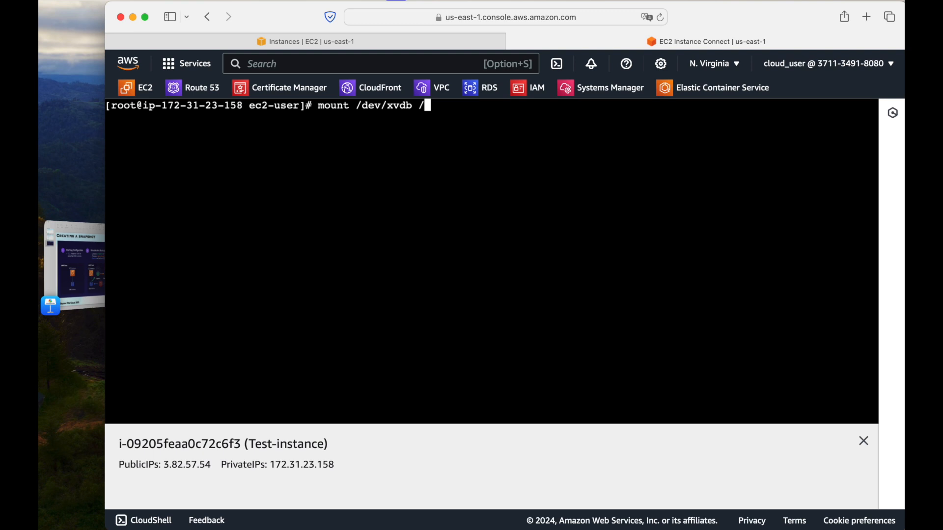
pyautogui.write('mnt/ebs_vol')
pyautogui.press('Return')
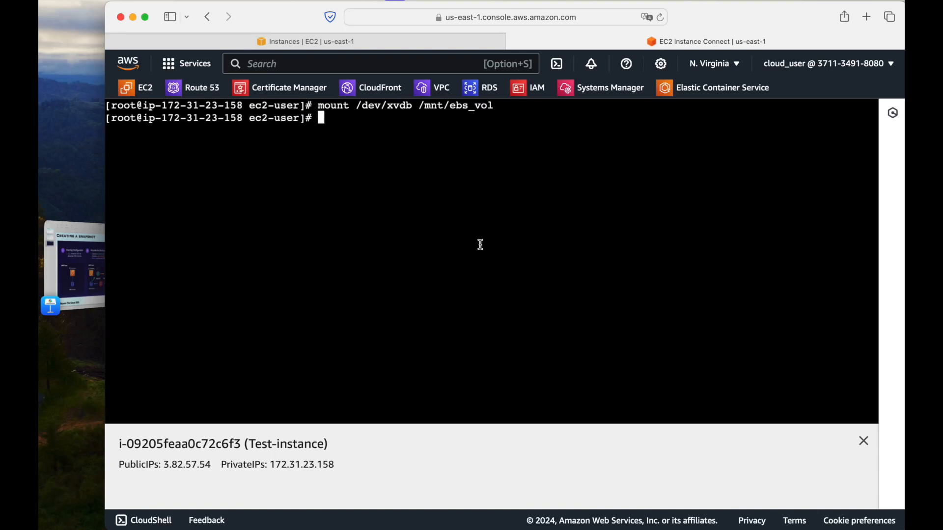
# List the block devices with lsblk and check the mount point of xvdb
pyautogui.write('lsblk')
pyautogui.press('Return')
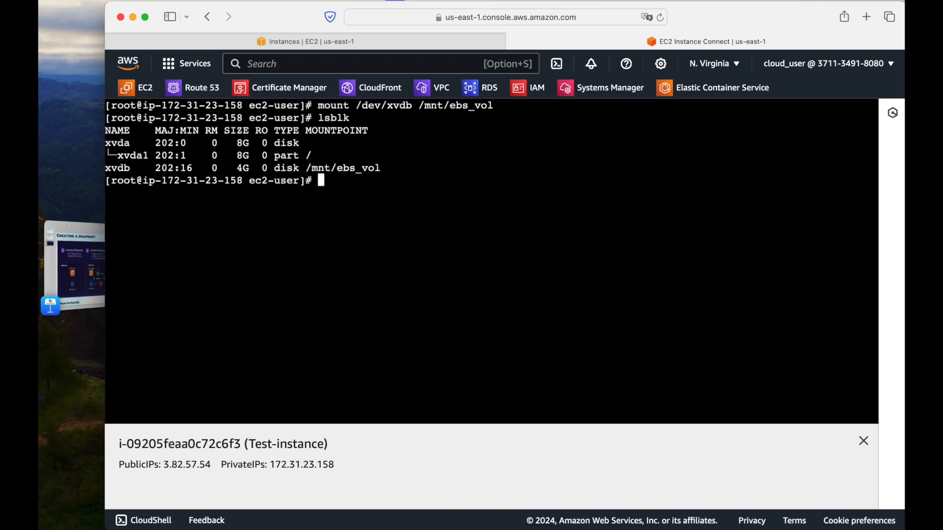
pyautogui.doubleClick(123, 171)
pyautogui.moveTo(306, 168); pyautogui.dragTo(374, 168)
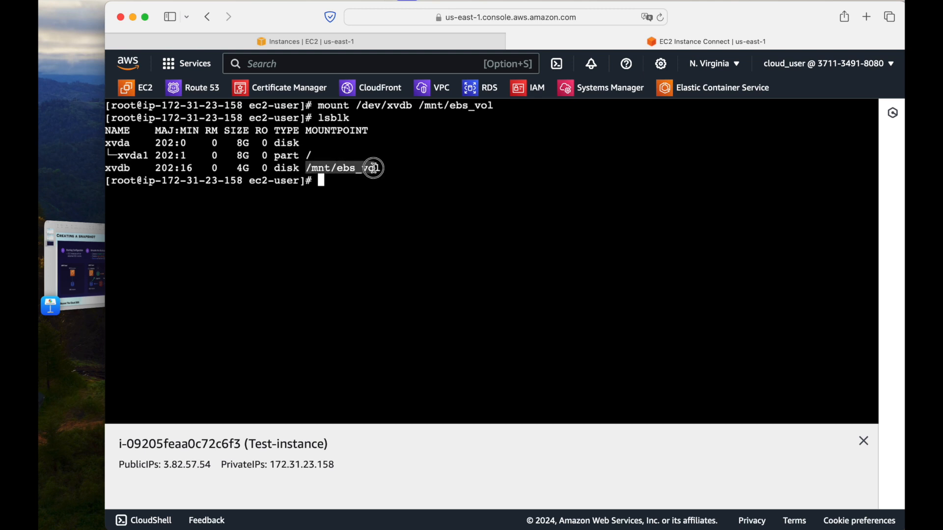
pyautogui.click(385, 169)
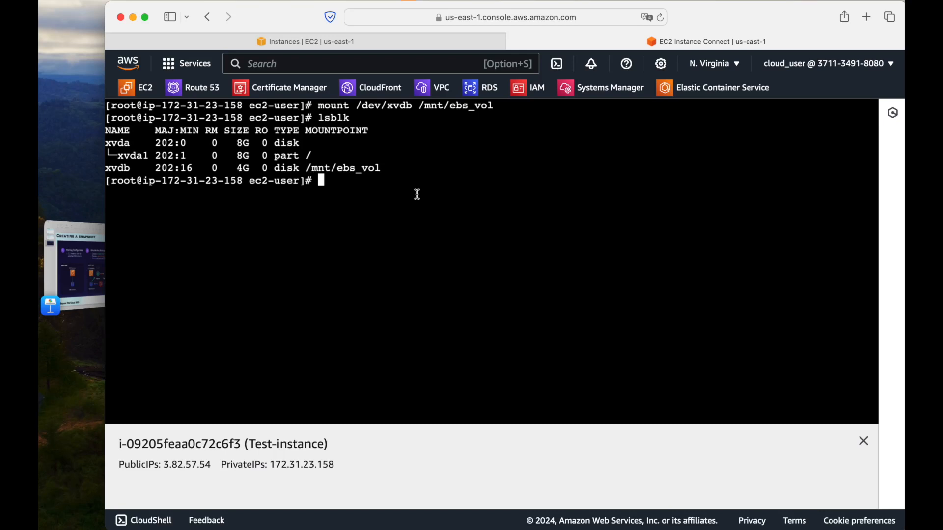
# Change the working directory to the mounted volume at /mnt/ebs_vol/
pyautogui.write('cd /mnt/ebs')
pyautogui.press('Tab')
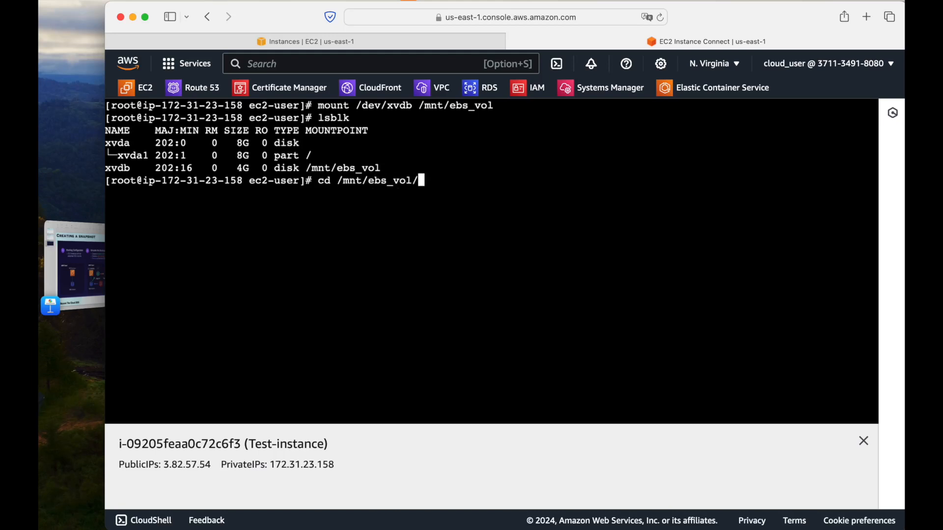
pyautogui.press('Return')
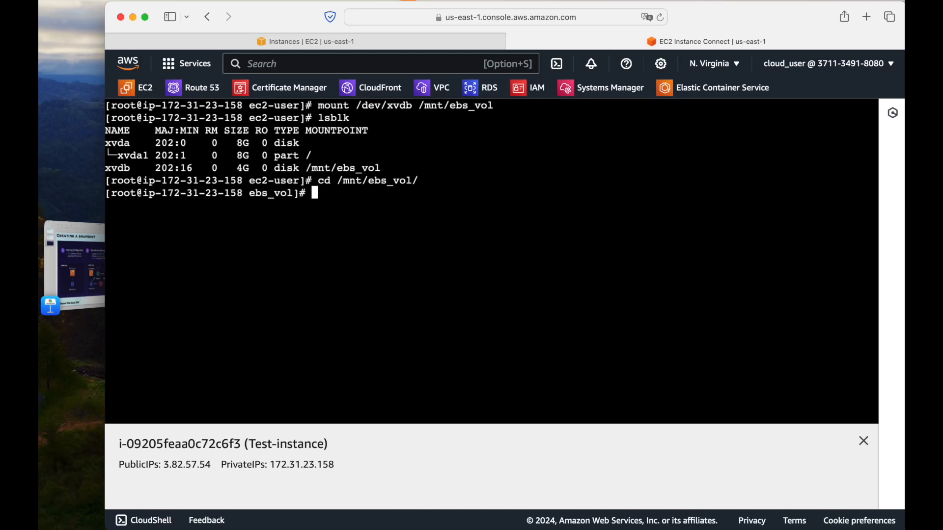
# Create an empty file named file.txt on the mounted volume and list the directory contents
pyautogui.write('touch file-')
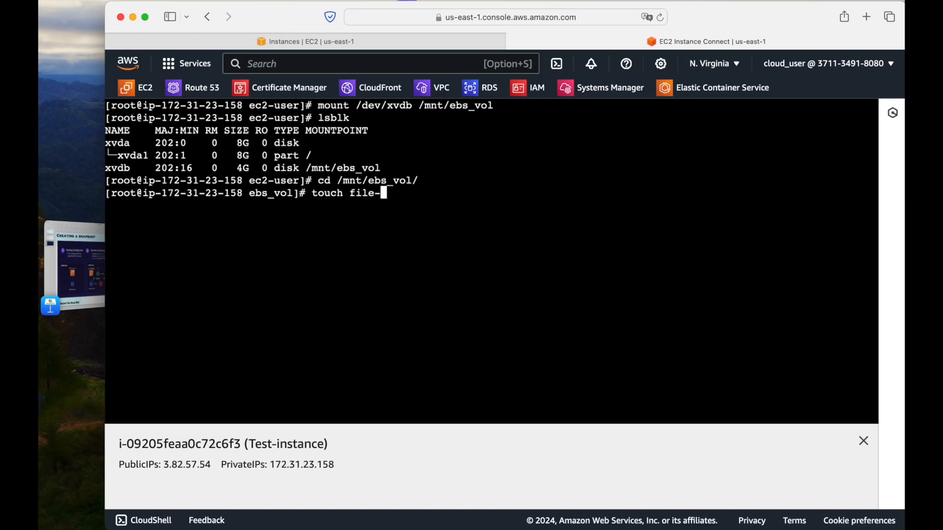
pyautogui.press('BackSpace')
pyautogui.write('.txt')
pyautogui.press('Return')
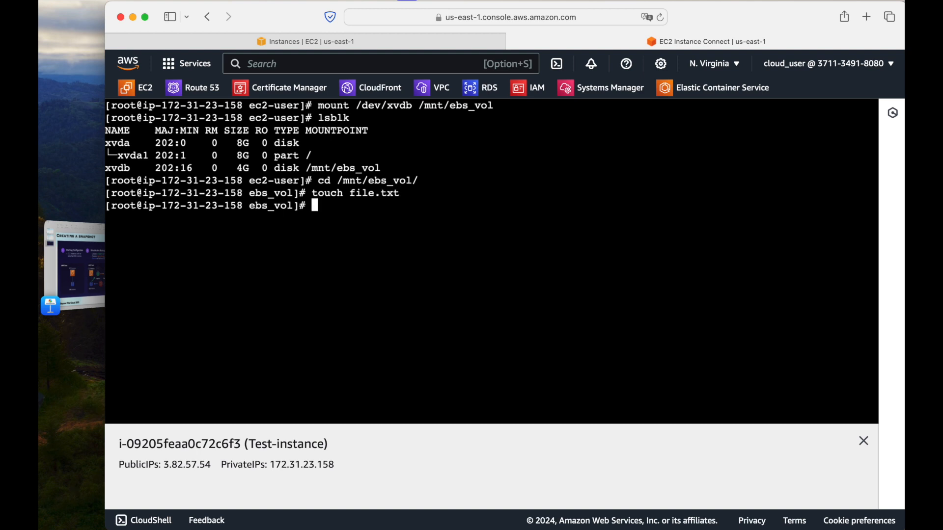
pyautogui.write('ls')
pyautogui.press('Return')
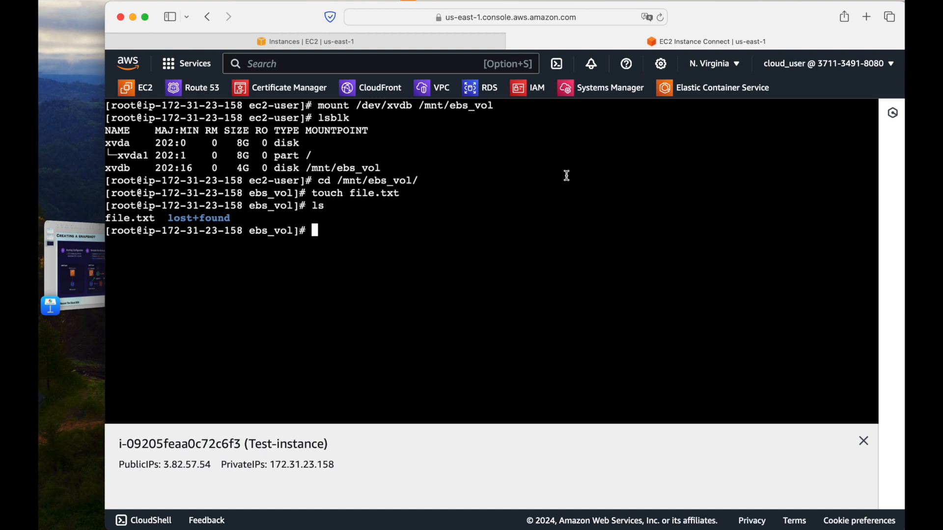
# Switch to the EC2 console, refresh the list of EBS volumes and look through its columns
pyautogui.click(365, 45)
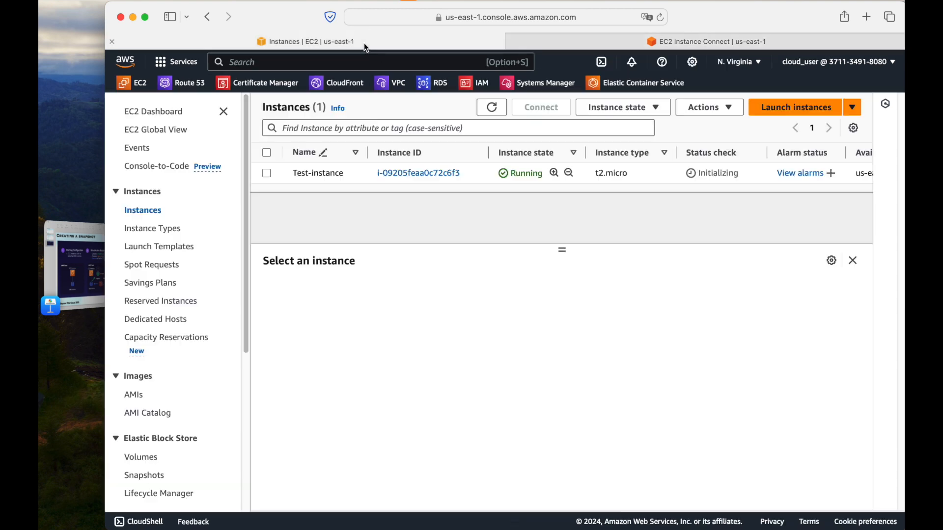
pyautogui.click(147, 452)
pyautogui.click(693, 107)
pyautogui.moveTo(439, 207); pyautogui.dragTo(788, 207)
pyautogui.moveTo(441, 211); pyautogui.dragTo(400, 212)
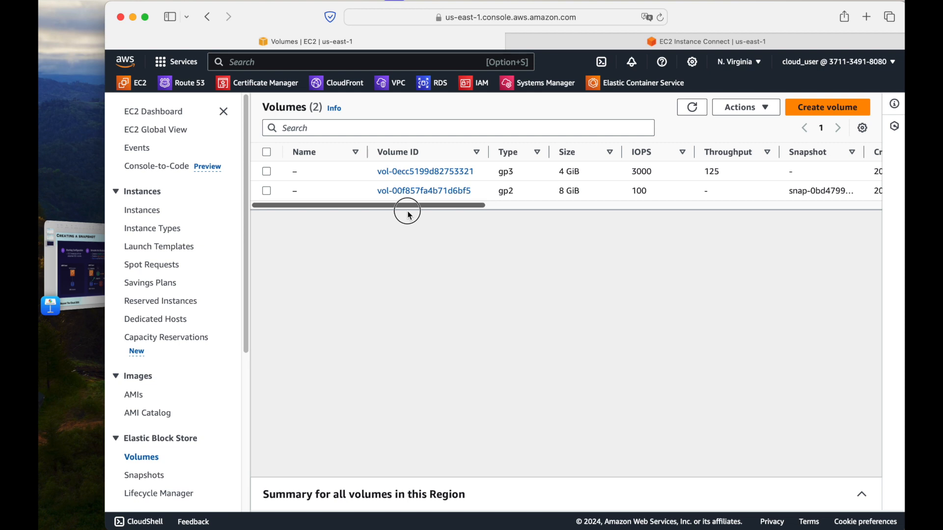
# Inspect the details of the 4 GiB gp3 volume and the source snapshot of the 8 GiB gp2 volume
pyautogui.click(604, 175)
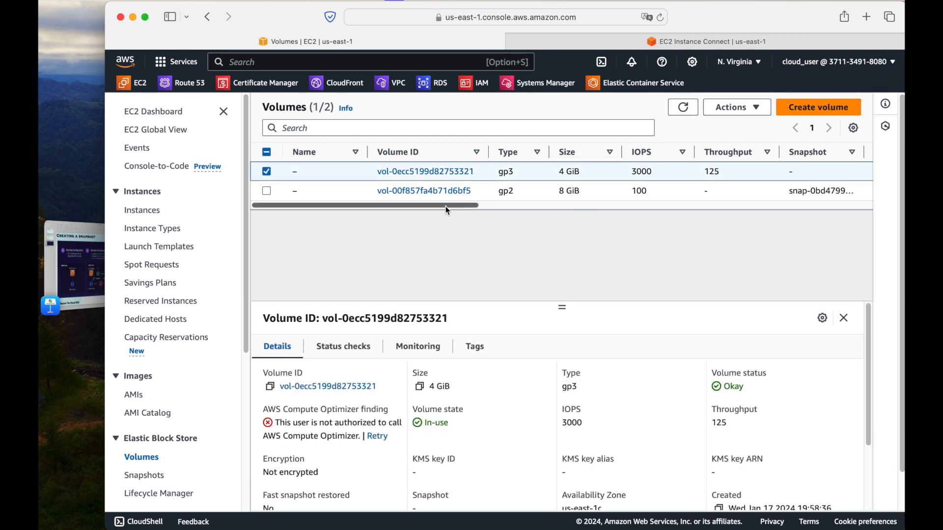
pyautogui.moveTo(446, 209)
pyautogui.mouseDown()
pyautogui.moveTo(580, 214)
pyautogui.moveTo(817, 200)
pyautogui.moveTo(440, 215)
pyautogui.mouseUp()
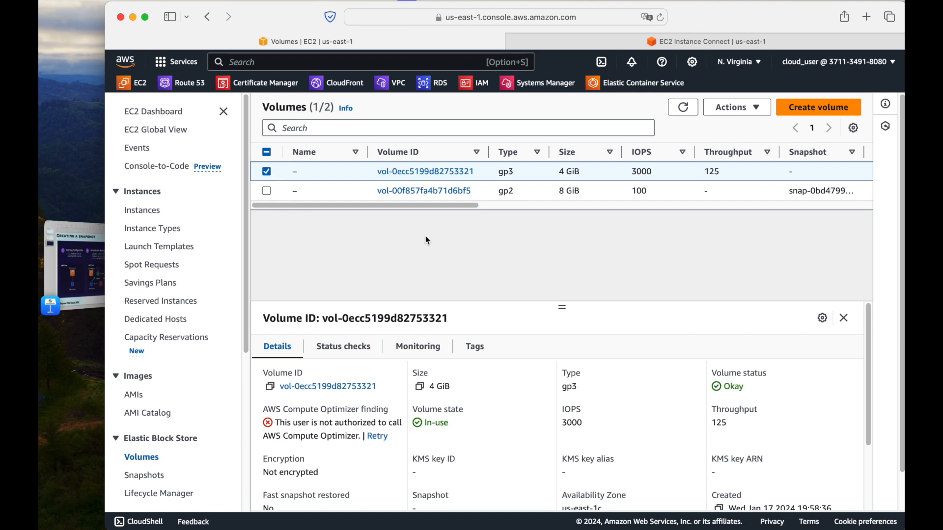
pyautogui.click(271, 173)
pyautogui.click(271, 173)
pyautogui.click(268, 173)
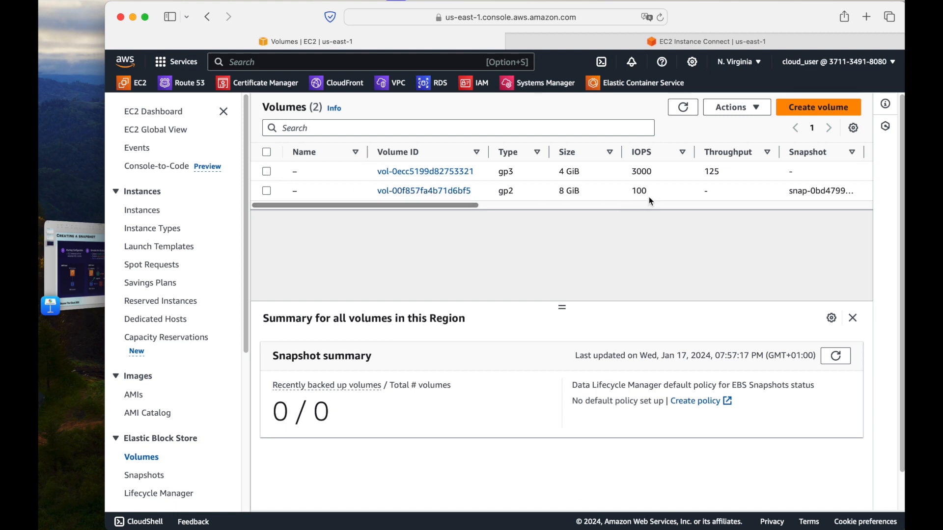
pyautogui.moveTo(792, 192); pyautogui.dragTo(844, 191)
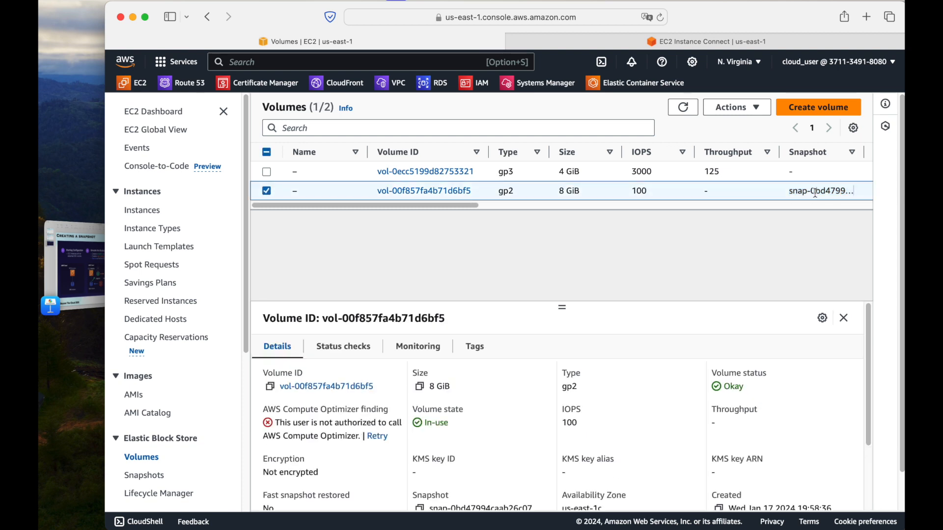
# Refresh the EBS snapshots list and view the private snapshots followed by the public snapshots
pyautogui.click(144, 477)
pyautogui.click(596, 108)
pyautogui.click(307, 129)
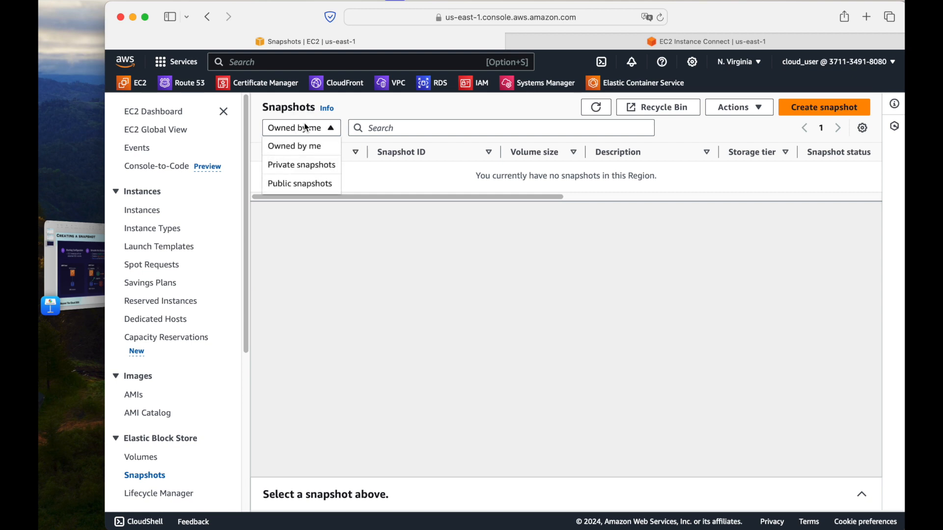
pyautogui.click(304, 175)
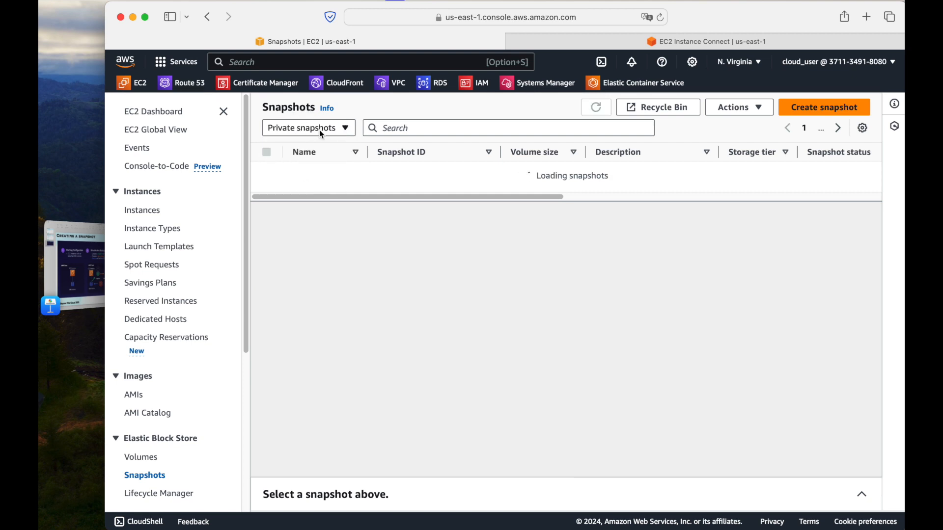
pyautogui.click(319, 129)
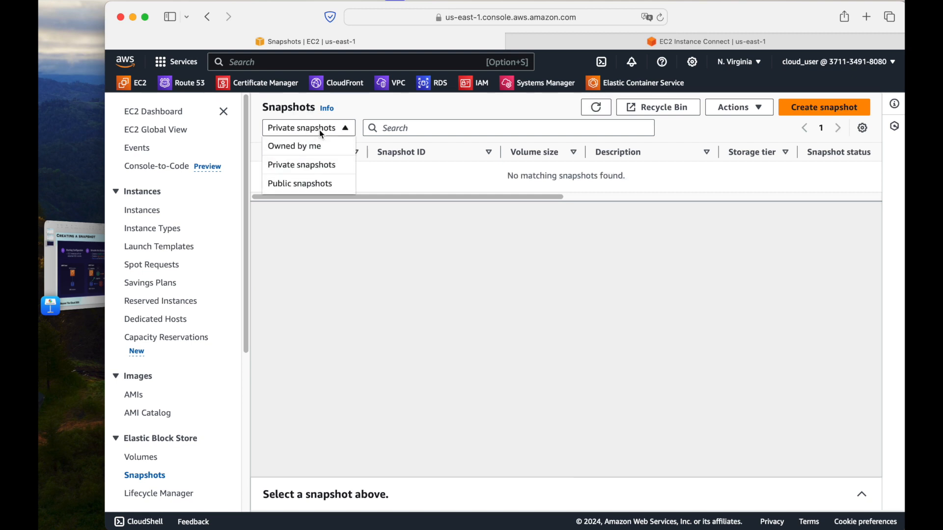
pyautogui.click(297, 183)
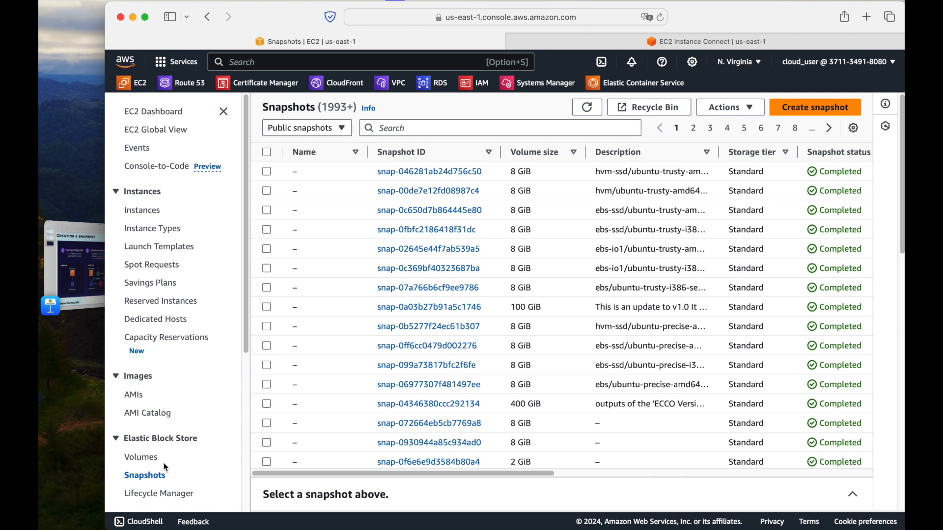
# Create a snapshot of the 4 GiB gp3 volume with the description "backup"
pyautogui.click(141, 458)
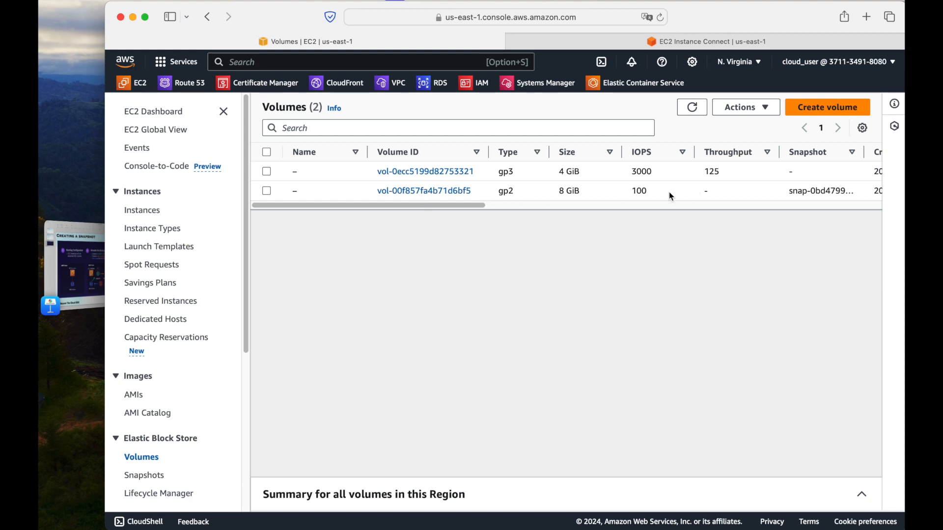
pyautogui.moveTo(427, 203); pyautogui.dragTo(593, 201)
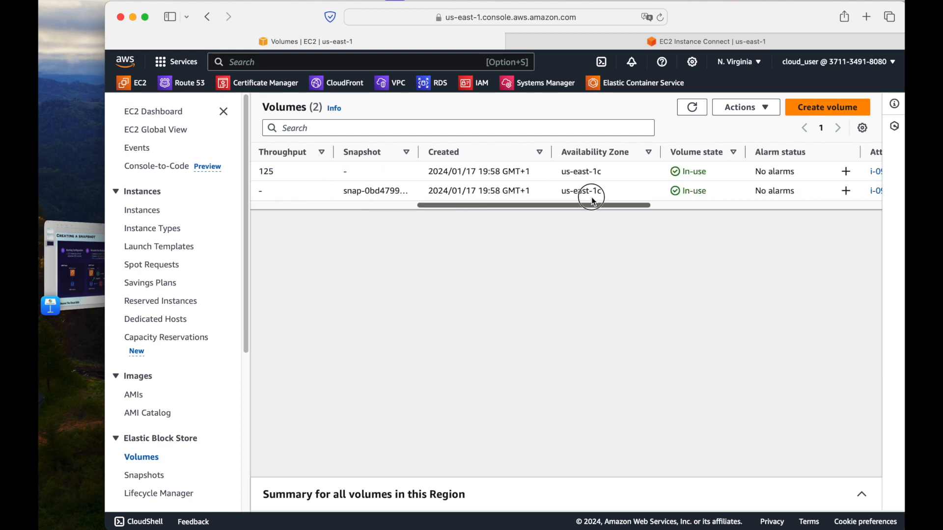
pyautogui.moveTo(548, 206); pyautogui.dragTo(333, 226)
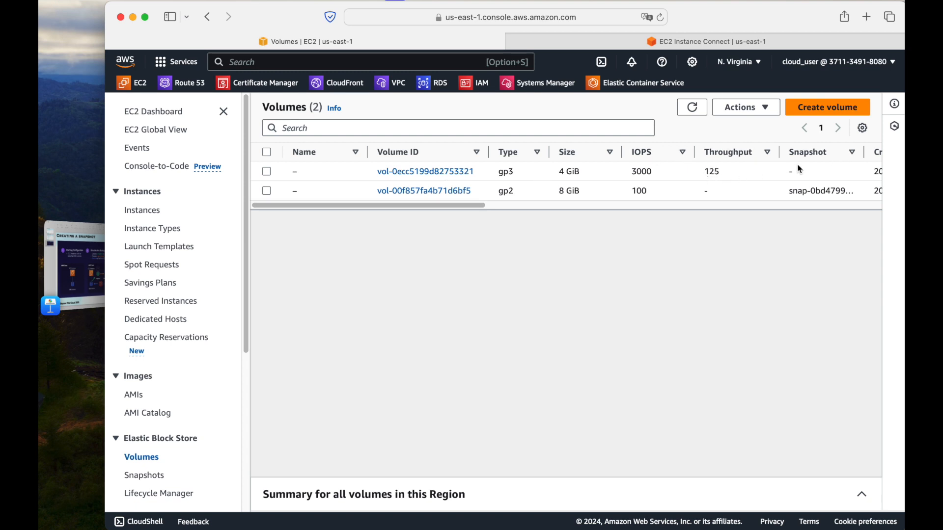
pyautogui.click(266, 172)
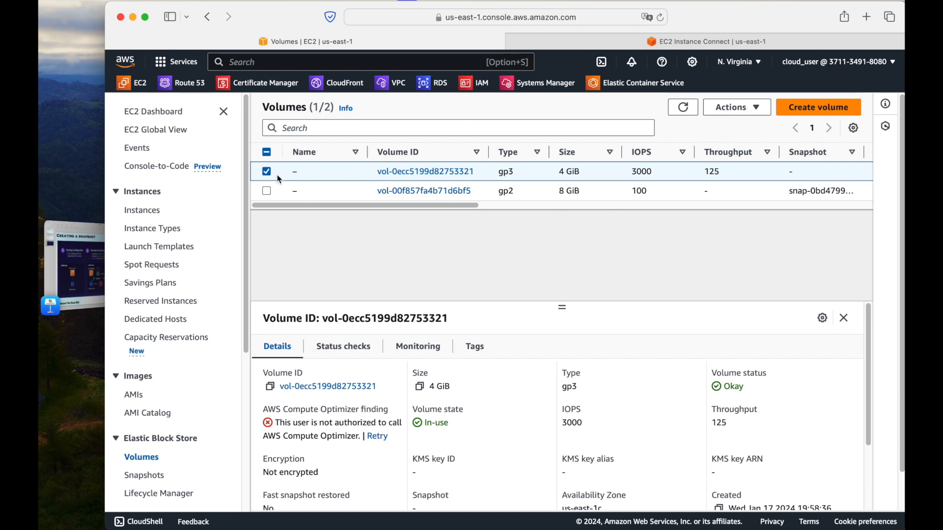
pyautogui.click(754, 108)
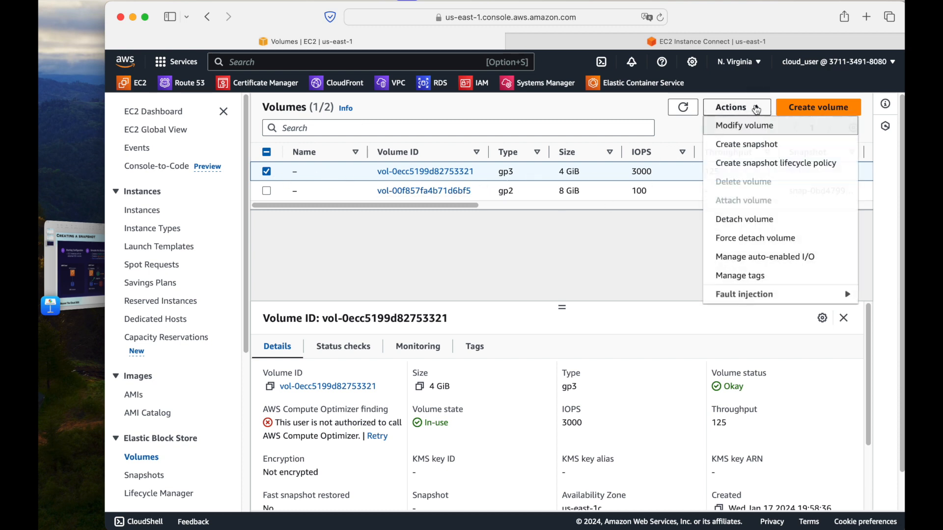
pyautogui.click(758, 144)
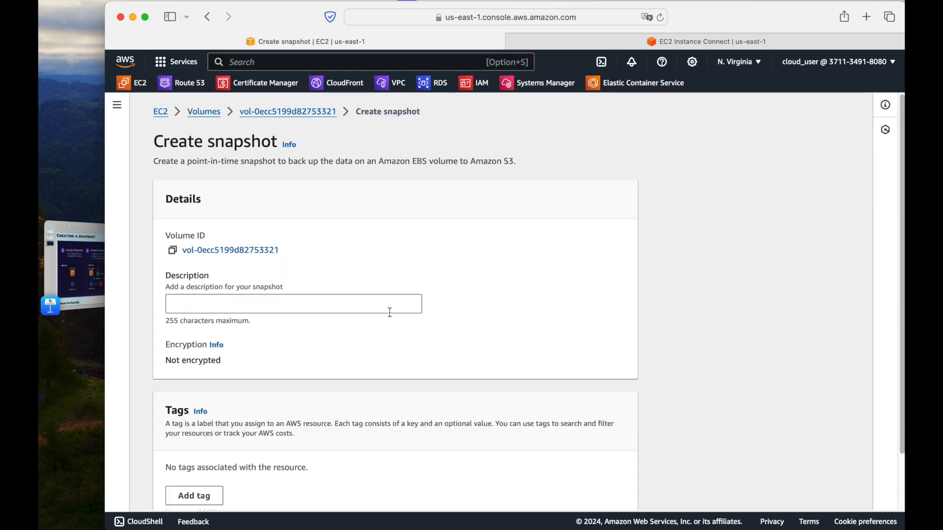
pyautogui.scroll(-2, 389, 312)
pyautogui.click(385, 256)
pyautogui.write('backup')
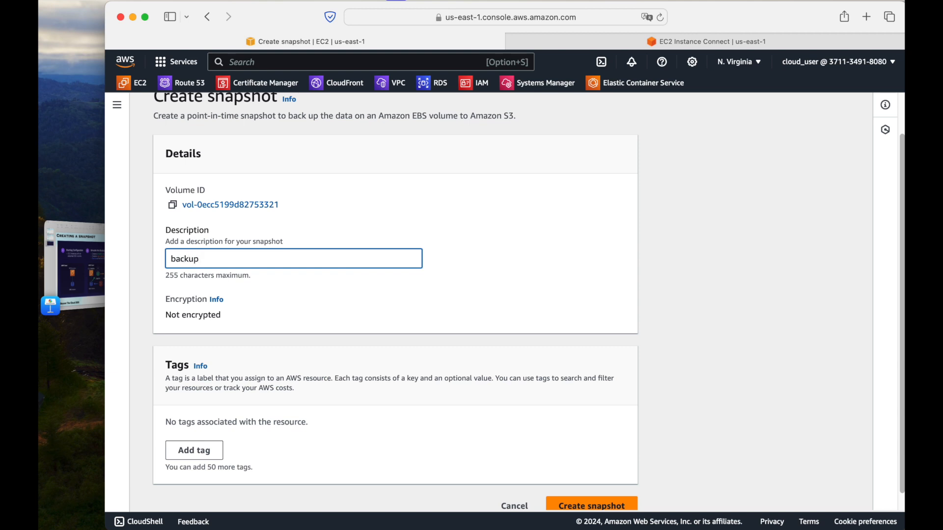
pyautogui.scroll(-1, 573, 370)
pyautogui.click(611, 489)
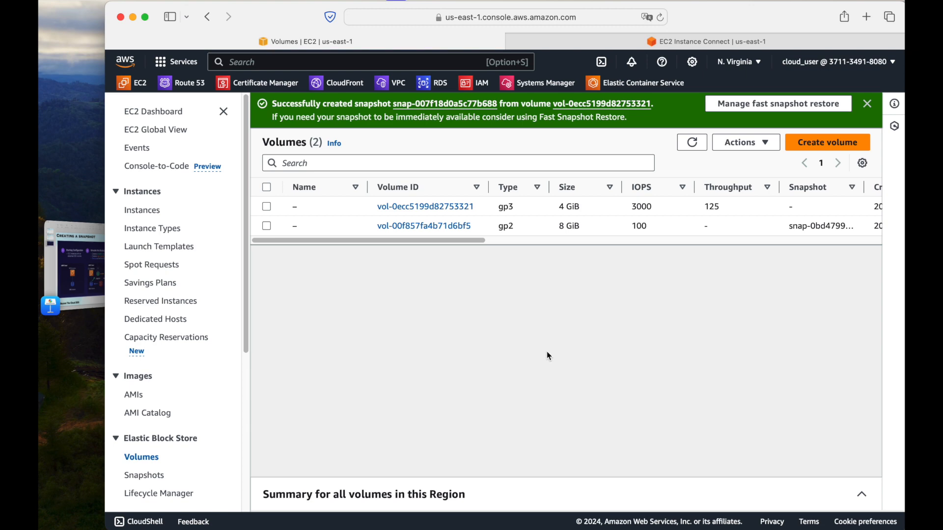
# Filter the EBS snapshots list to those owned by me and refresh it
pyautogui.click(147, 476)
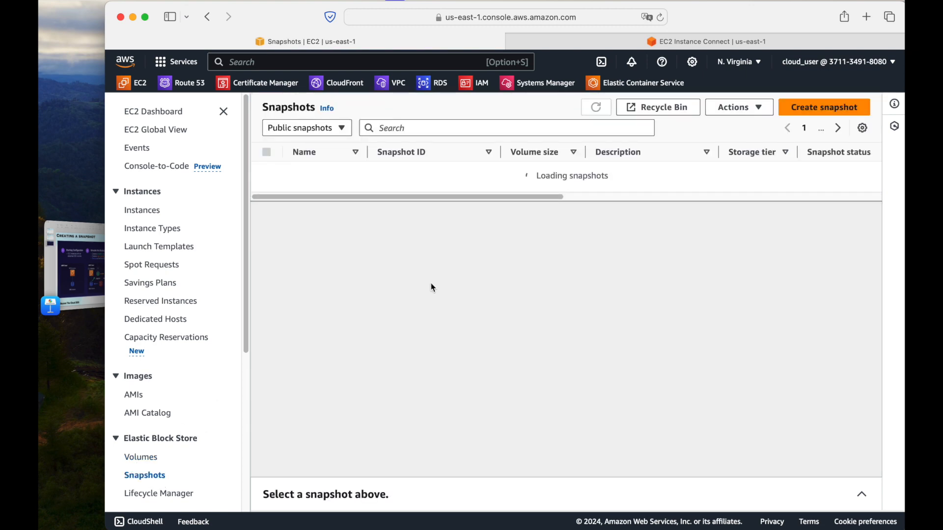
pyautogui.click(339, 131)
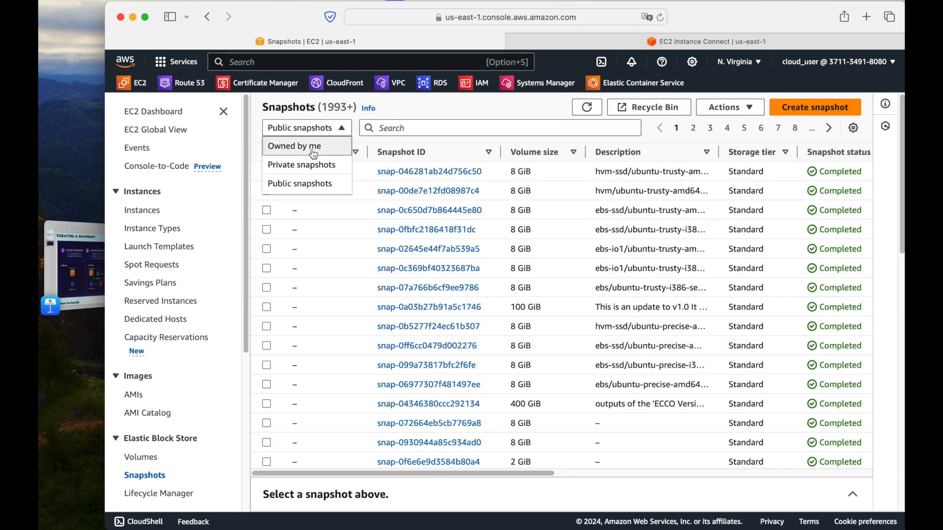
pyautogui.click(295, 146)
pyautogui.click(594, 109)
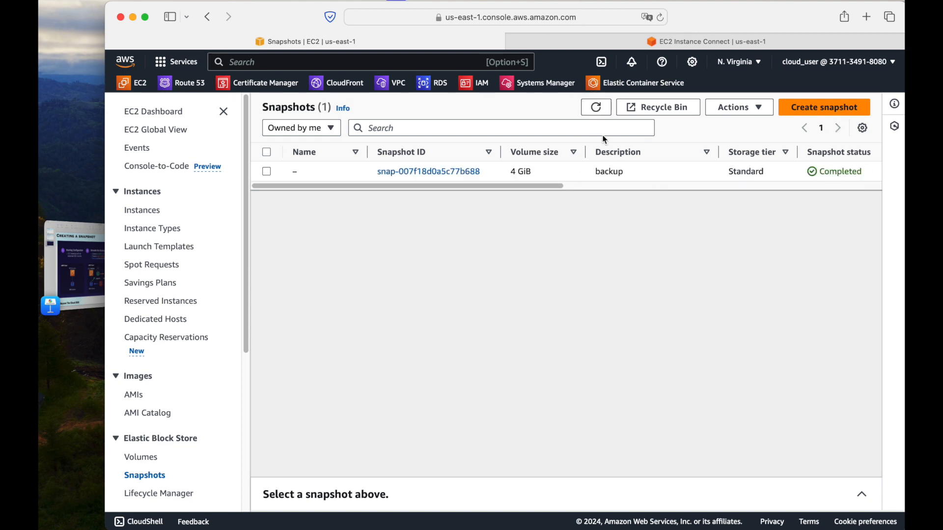
pyautogui.click(596, 109)
pyautogui.scroll(-1, 148, 446)
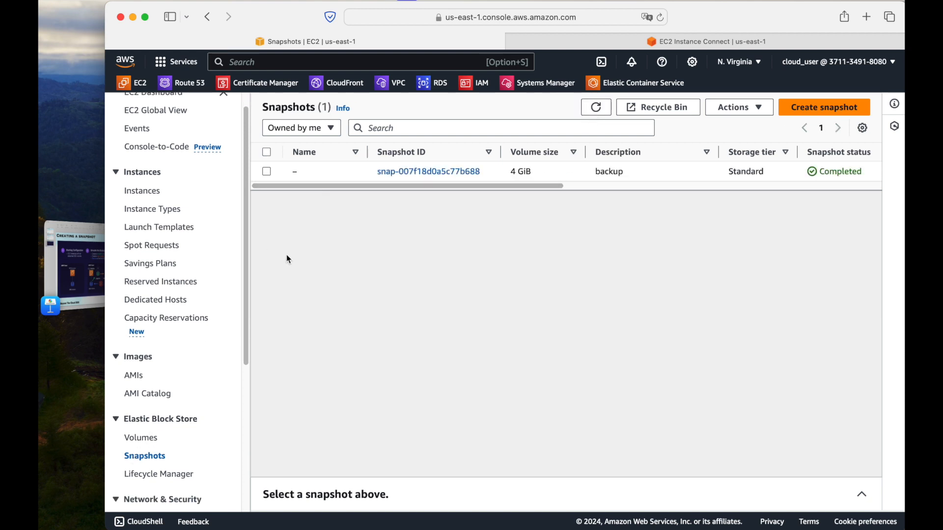
pyautogui.click(332, 134)
pyautogui.click(454, 252)
# Start creating a volume from the "backup" snapshot and review the proposed volume settings
pyautogui.doubleClick(842, 172)
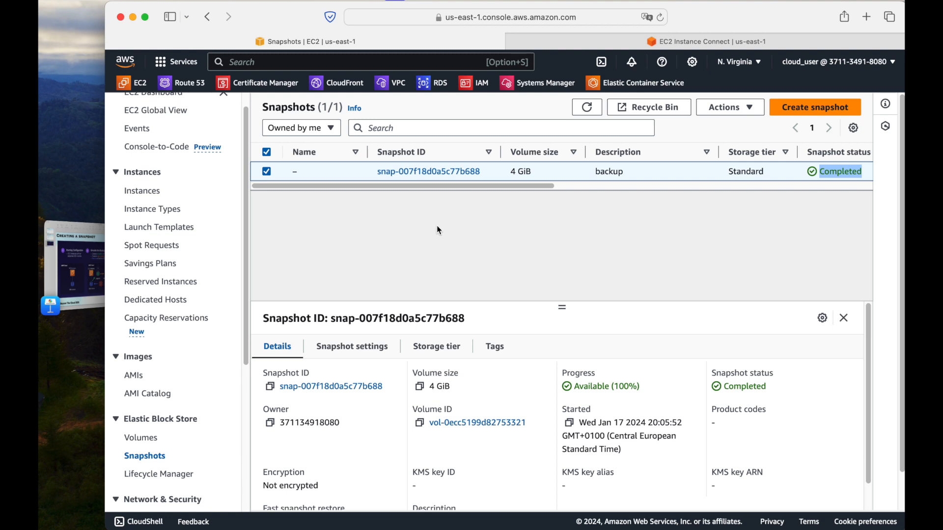
pyautogui.click(739, 109)
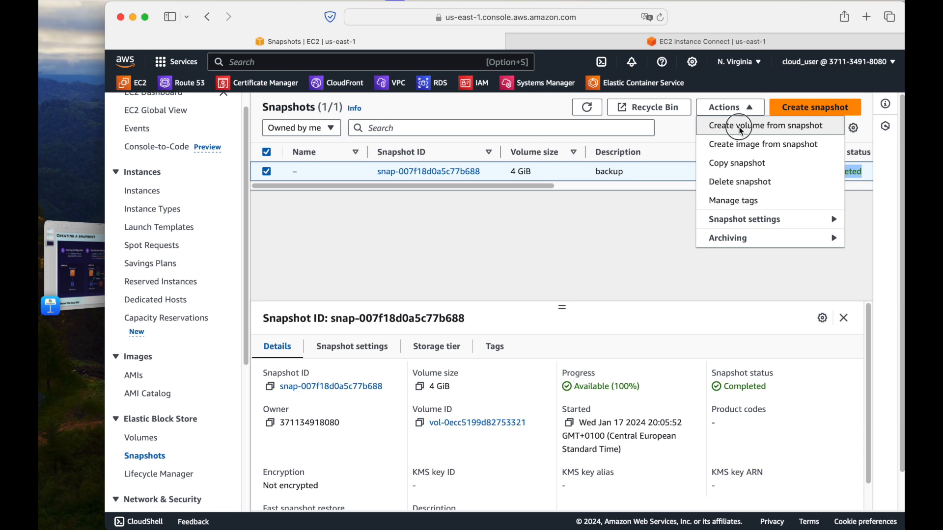
pyautogui.click(742, 128)
pyautogui.scroll(-5, 553, 277)
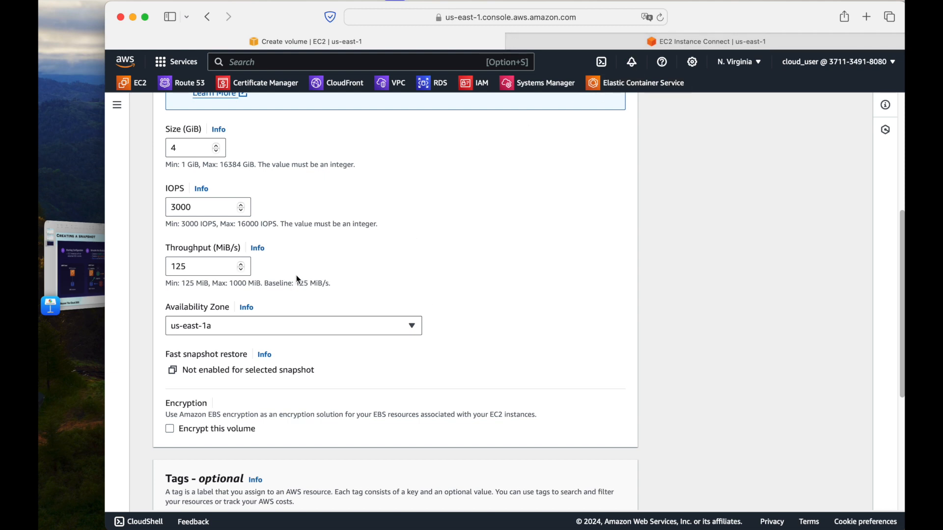
pyautogui.scroll(5, 297, 278)
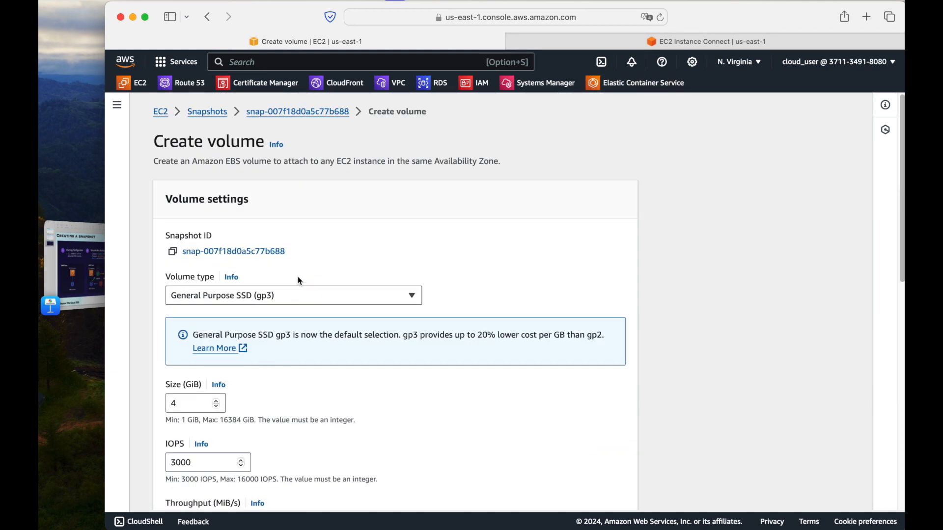
# Open the EC2 instances list in a separate browser tab and look up Test-instance's Availability Zone
pyautogui.keyDown('super'); pyautogui.click(160, 112); pyautogui.keyUp('super')
pyautogui.click(759, 41)
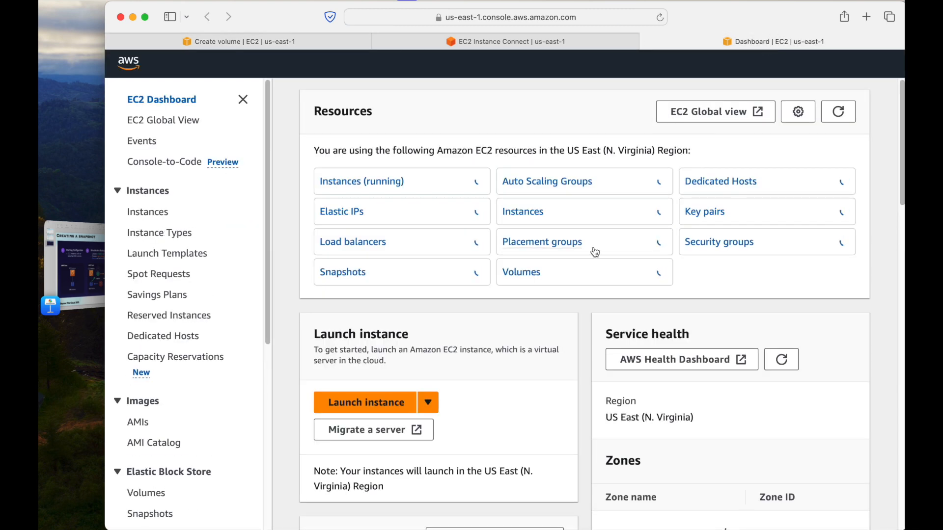
pyautogui.click(142, 211)
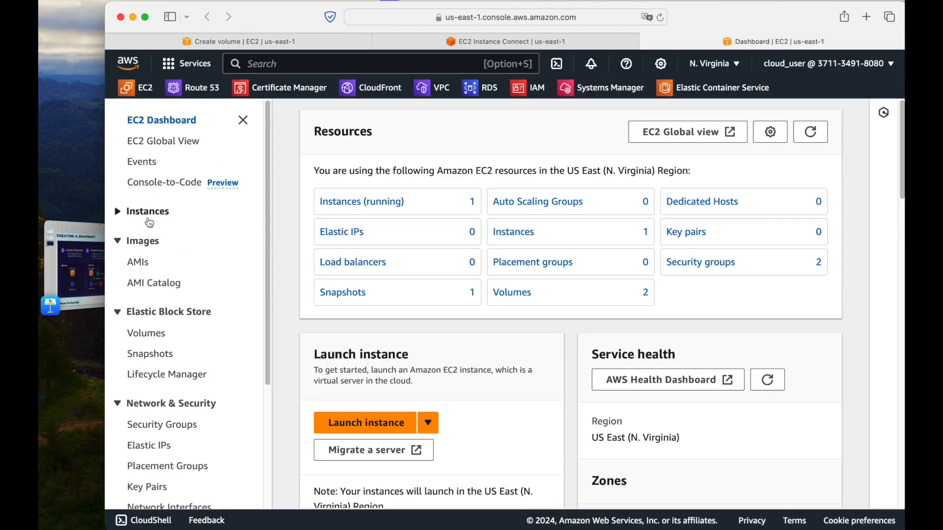
pyautogui.click(148, 233)
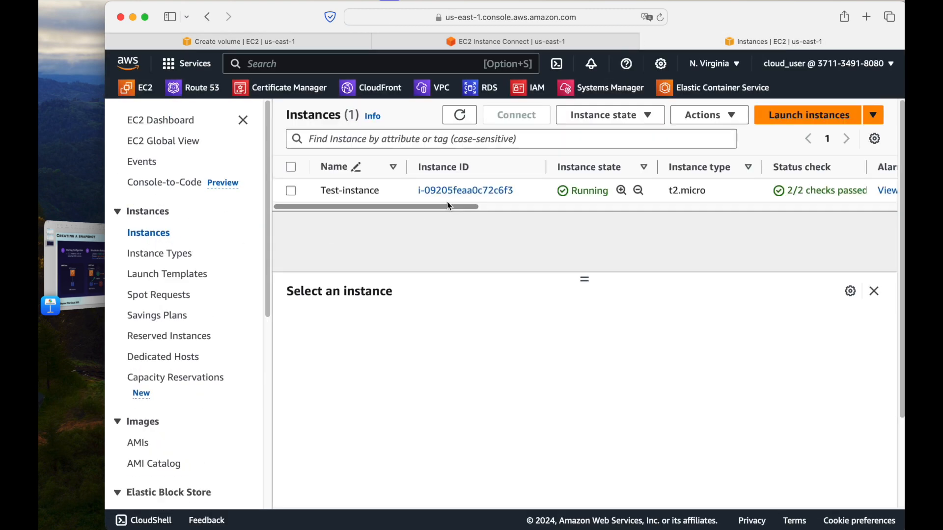
pyautogui.click(390, 191)
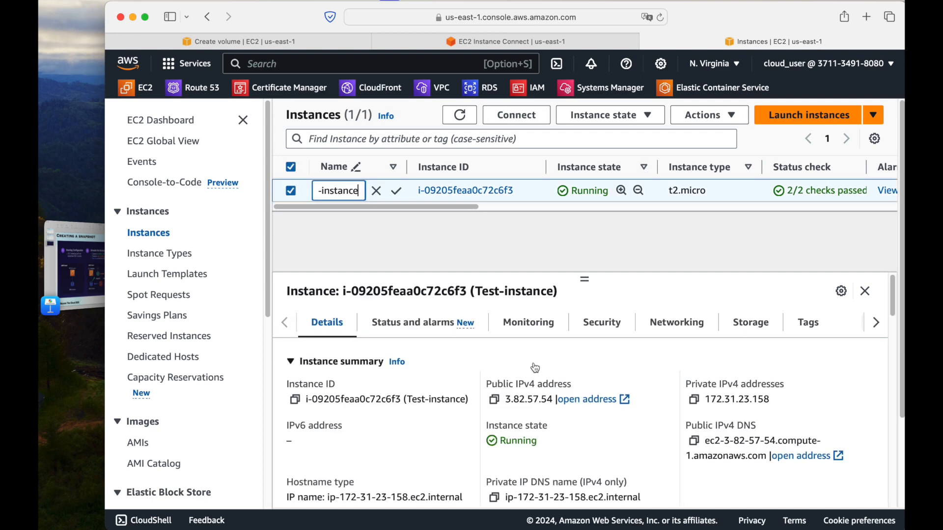
pyautogui.scroll(-5, 535, 368)
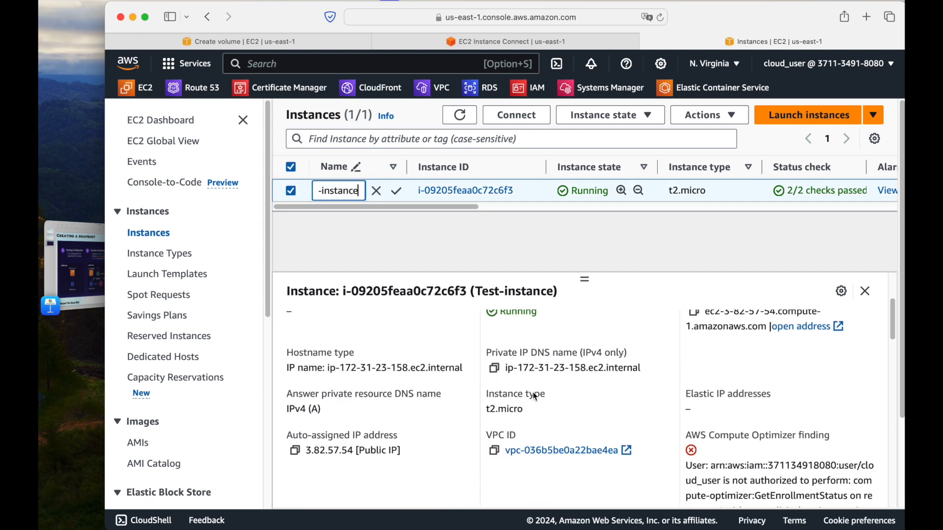
pyautogui.scroll(5, 535, 396)
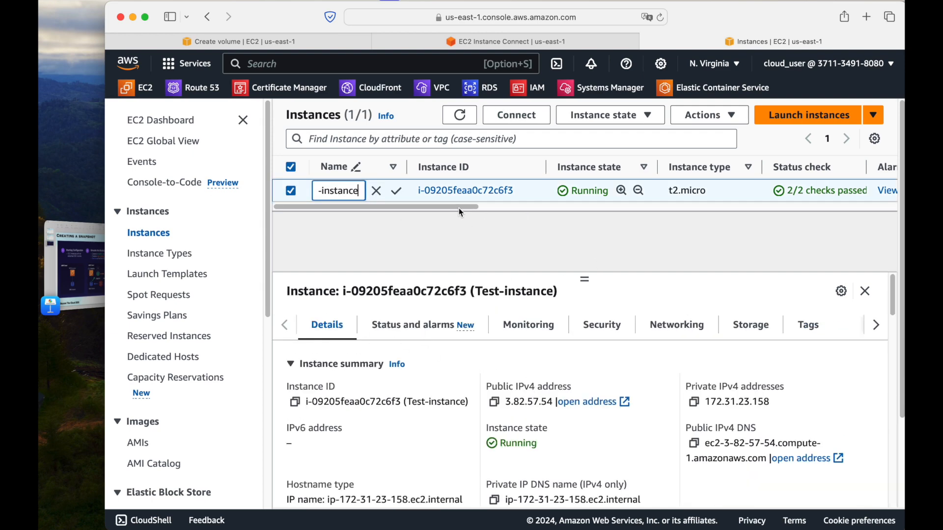
pyautogui.moveTo(461, 211); pyautogui.dragTo(599, 211)
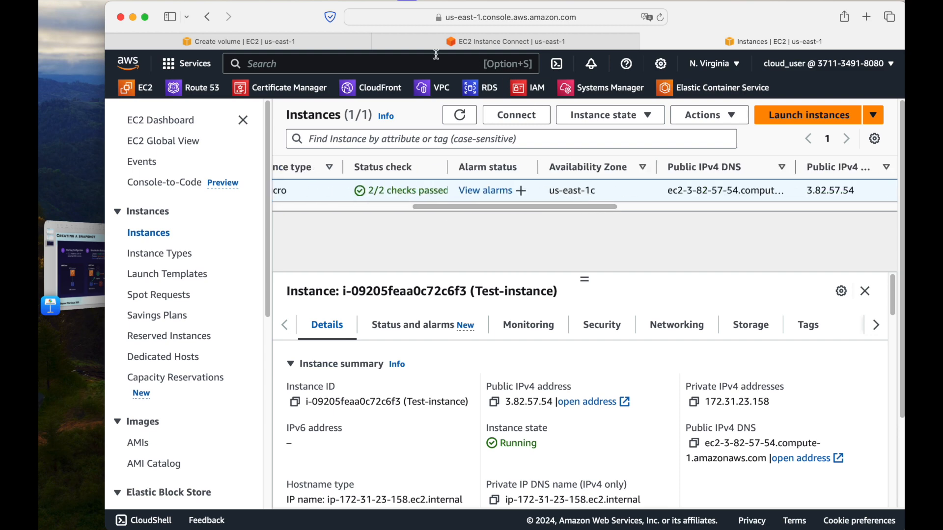
# Set the new volume's Availability Zone to us-east-1c and review its other settings
pyautogui.click(321, 45)
pyautogui.scroll(-6, 518, 318)
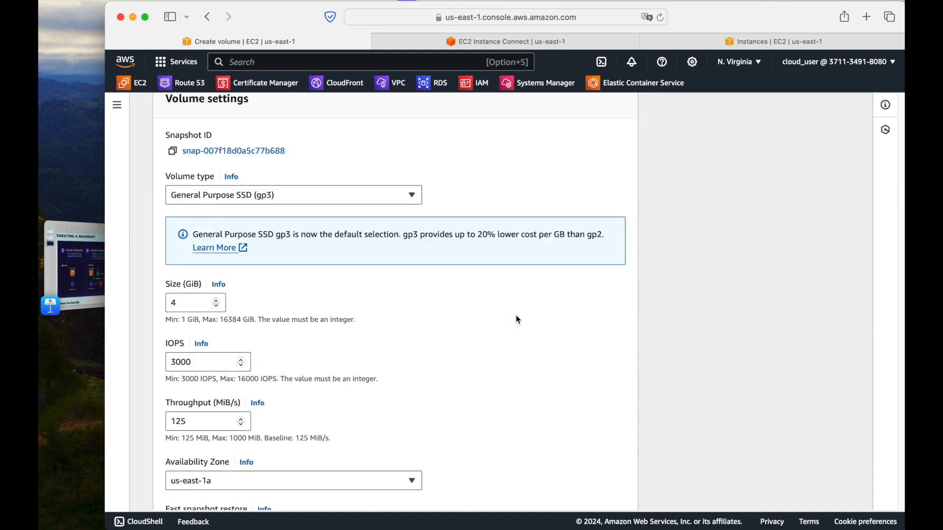
pyautogui.click(217, 279)
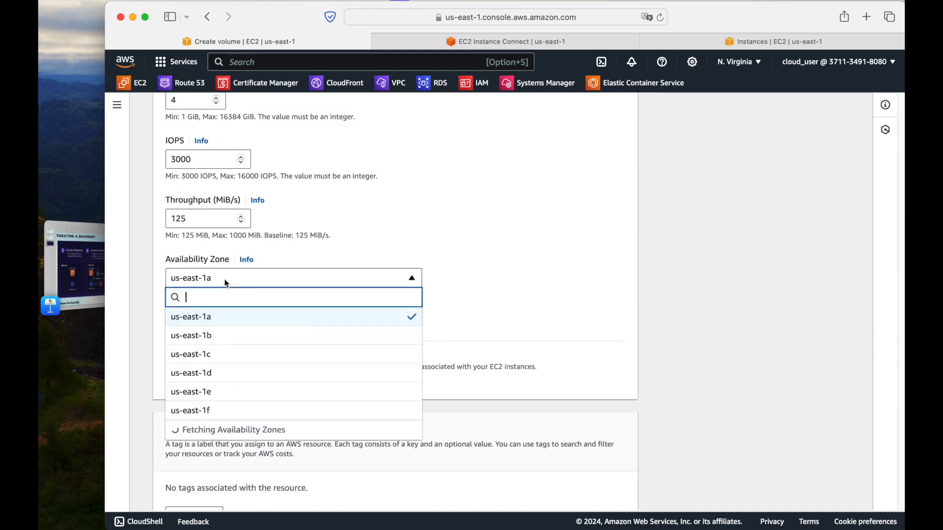
pyautogui.click(226, 354)
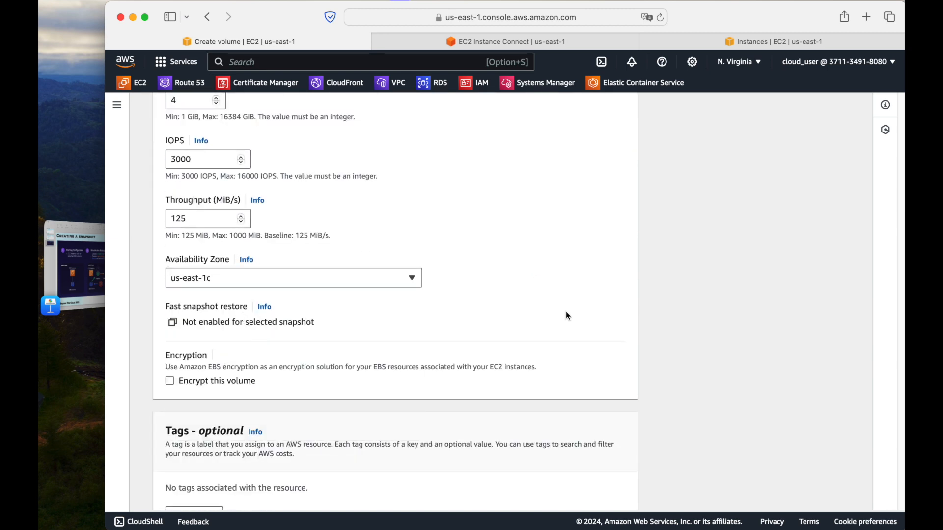
pyautogui.scroll(4, 585, 313)
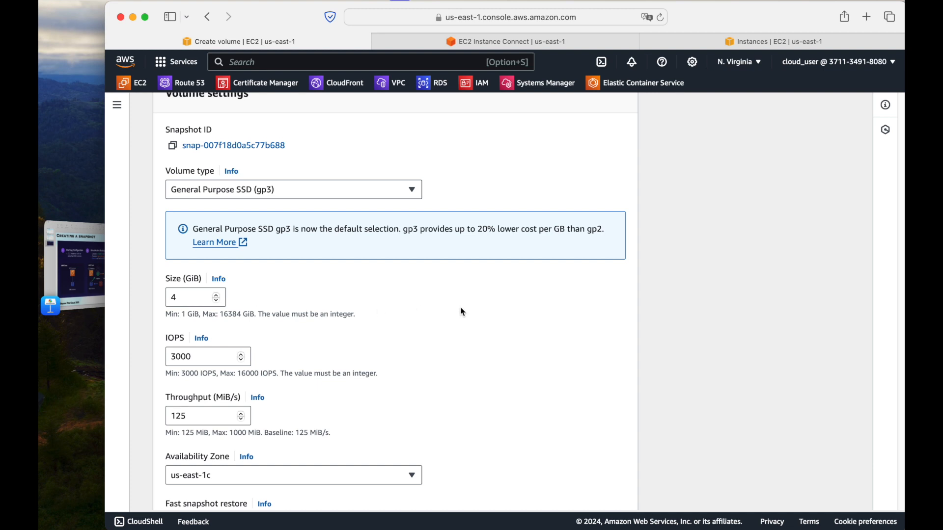
pyautogui.scroll(-5, 560, 307)
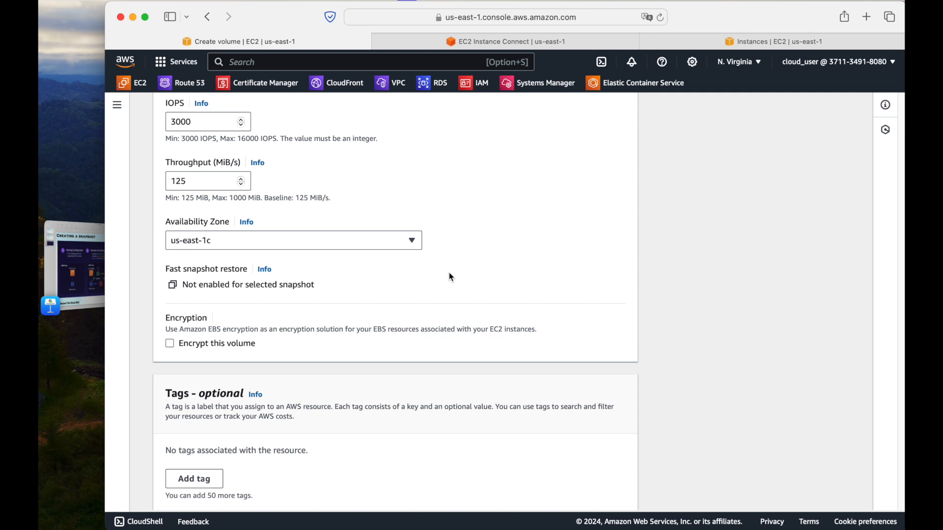
pyautogui.scroll(-5, 451, 277)
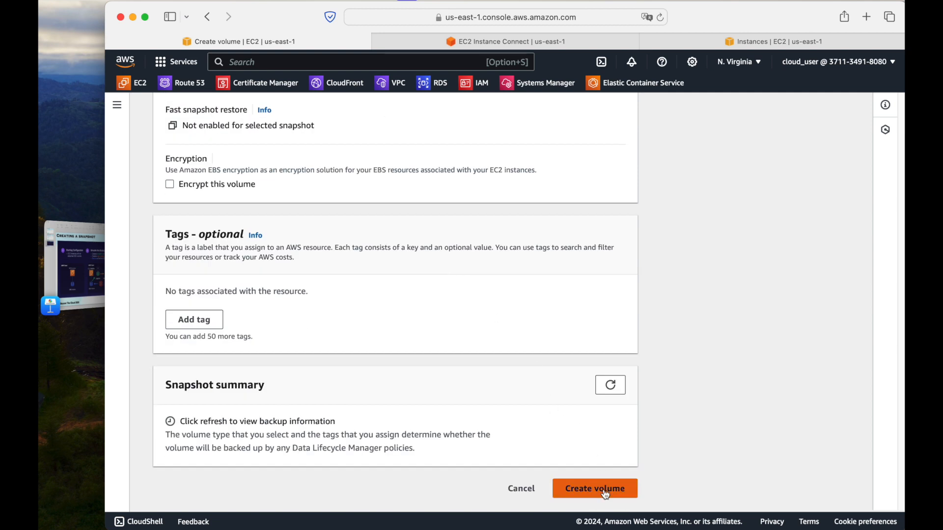
pyautogui.scroll(15, 500, 290)
pyautogui.scroll(-3, 499, 290)
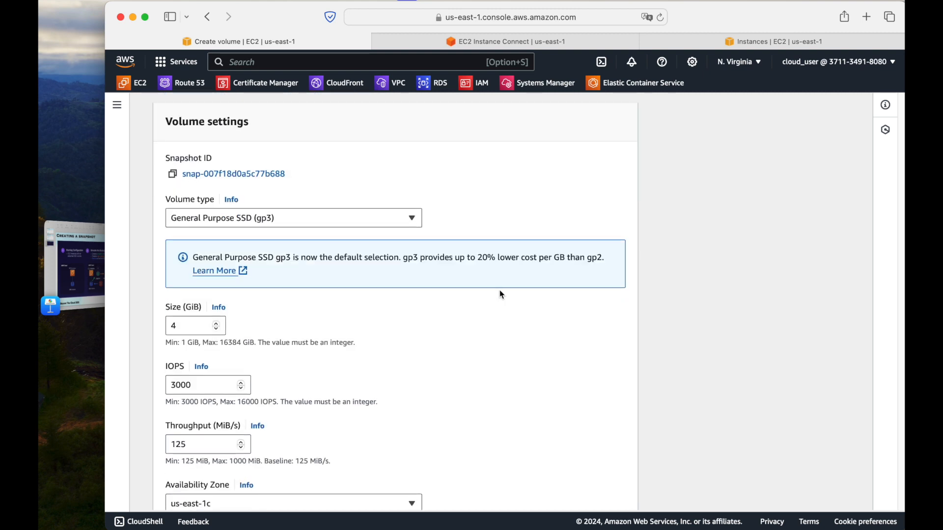
# Try to reduce the new volume's size to 2 GiB, and restore it to 4 GiB
pyautogui.scroll(-3, 500, 293)
pyautogui.moveTo(193, 168); pyautogui.dragTo(168, 164)
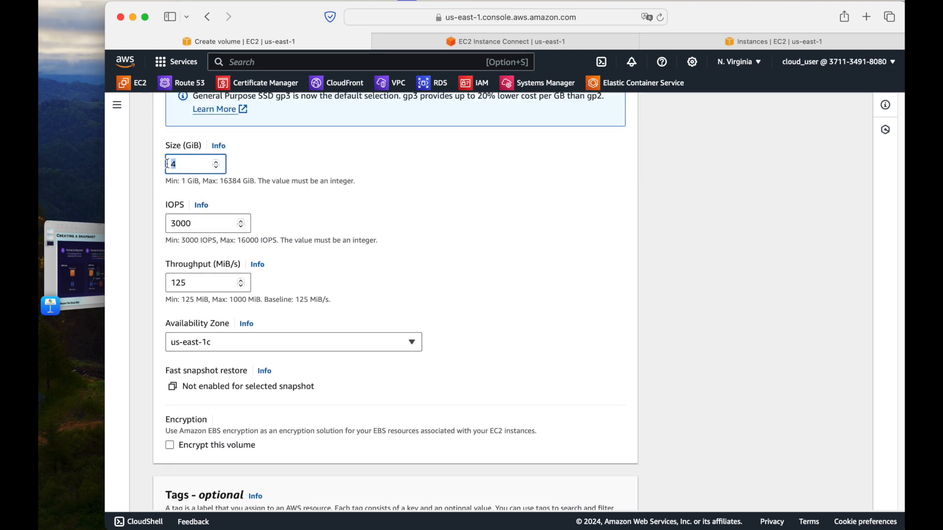
pyautogui.write('2')
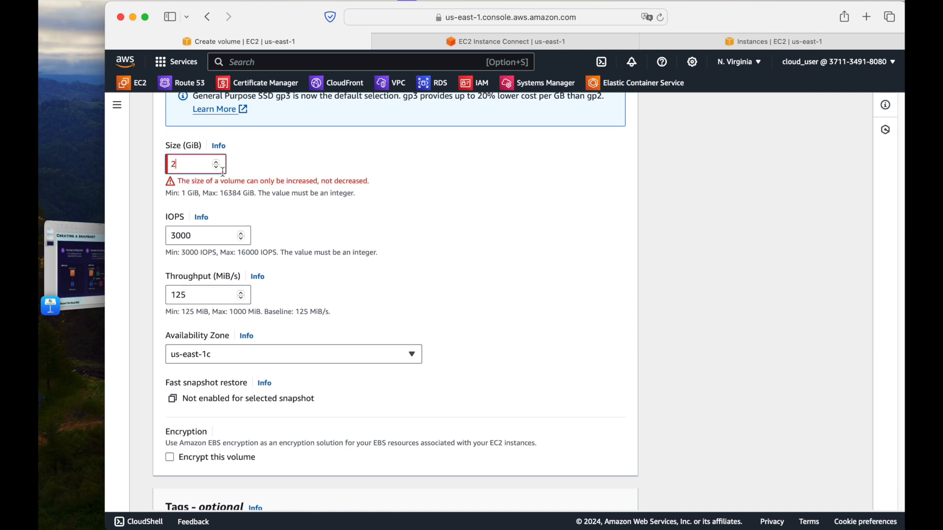
pyautogui.moveTo(193, 167); pyautogui.dragTo(156, 164)
pyautogui.write('0')
pyautogui.press('BackSpace')
pyautogui.write('4')
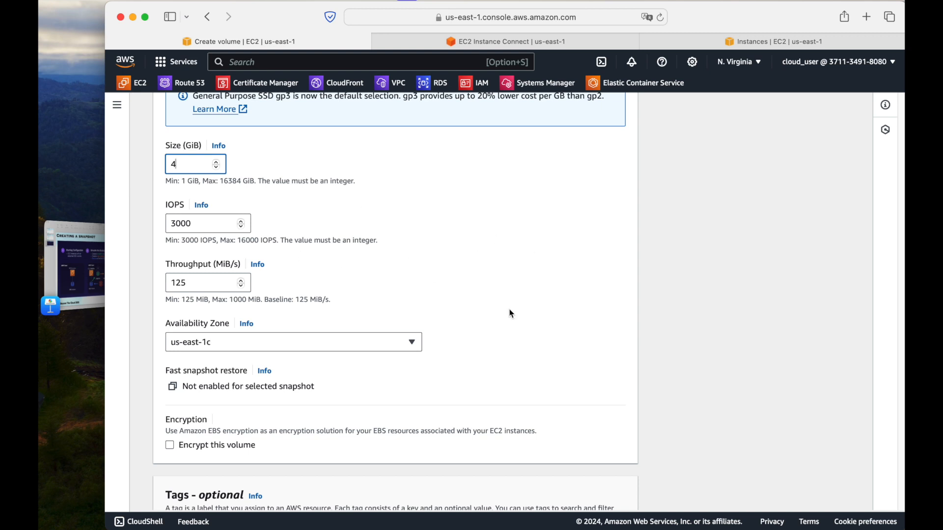
# Create the volume from the snapshot with the chosen settings and open the volumes list
pyautogui.scroll(-5, 510, 311)
pyautogui.click(599, 486)
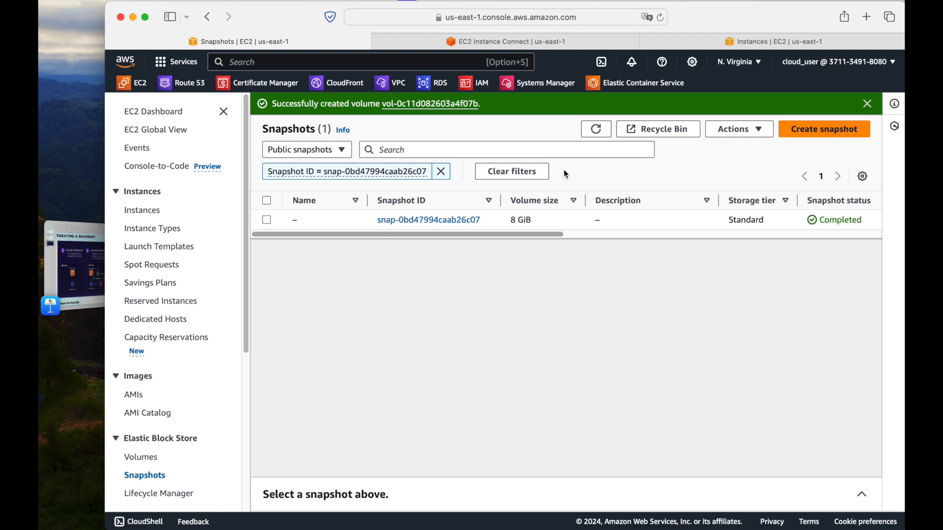
pyautogui.click(145, 454)
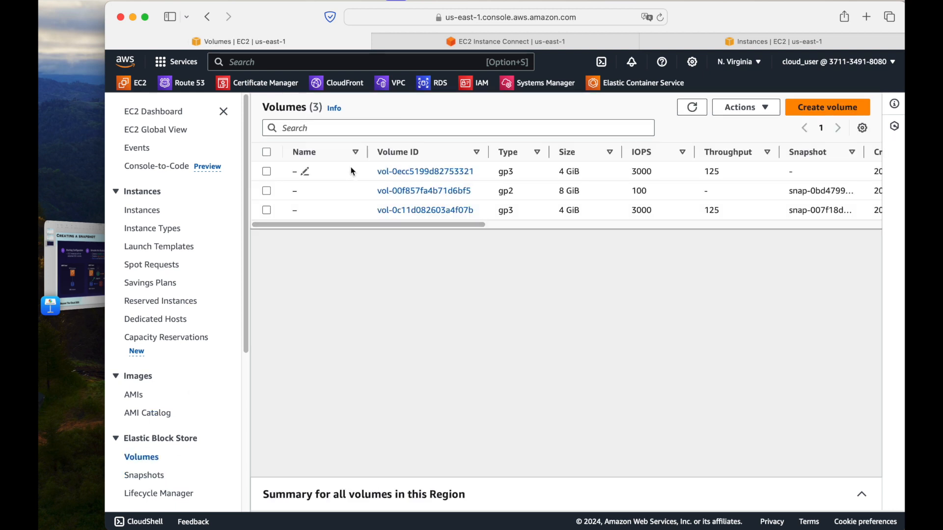
# Refresh the volumes list and check the state and details of the volume created from the snapshot
pyautogui.click(690, 107)
pyautogui.moveTo(453, 223); pyautogui.dragTo(638, 225)
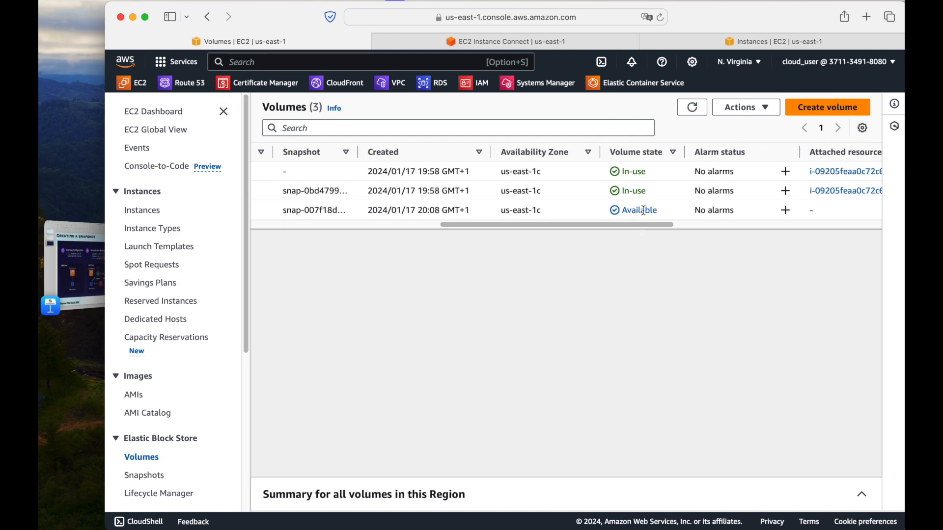
pyautogui.click(644, 210)
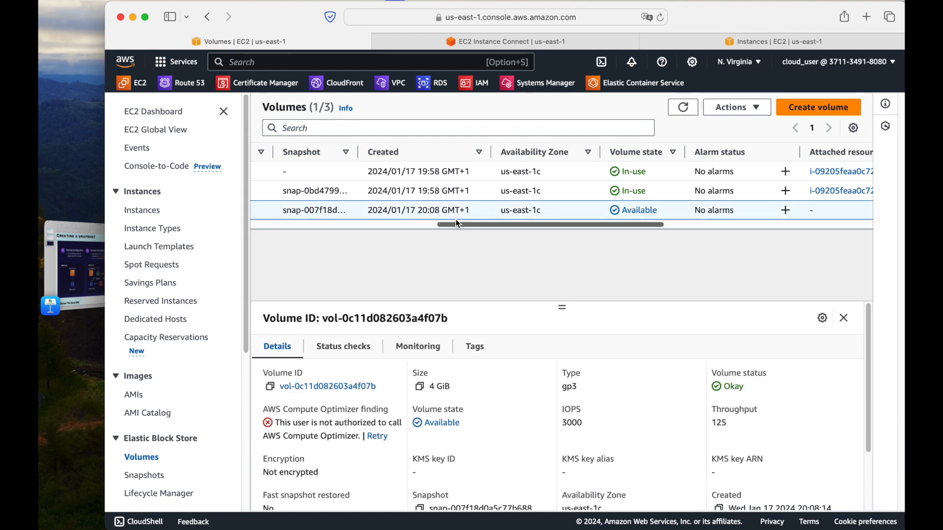
pyautogui.click(681, 112)
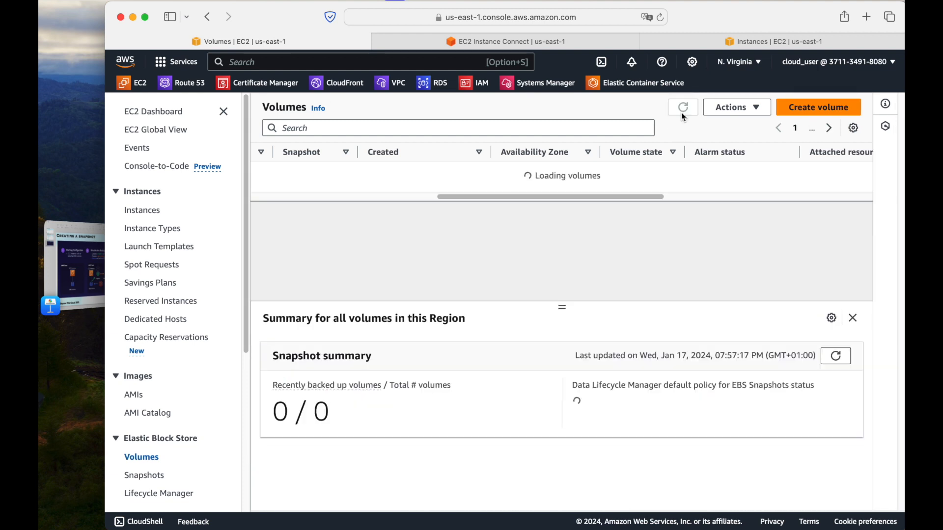
pyautogui.click(624, 214)
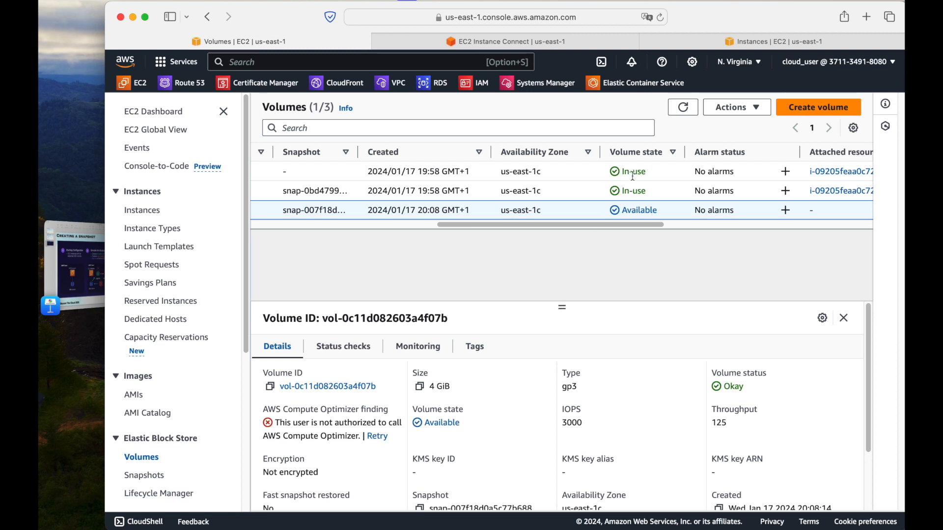
pyautogui.click(682, 107)
pyautogui.click(683, 107)
pyautogui.moveTo(624, 224); pyautogui.dragTo(354, 232)
pyautogui.moveTo(421, 233); pyautogui.dragTo(623, 225)
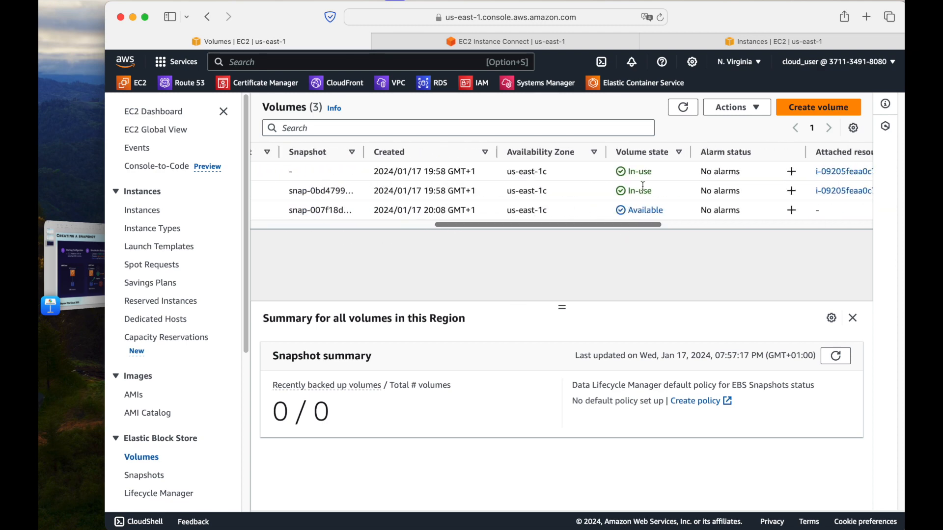
# Compare the original 4 GiB gp3 volume with the one created from the snapshot, refreshing the volumes list
pyautogui.click(668, 179)
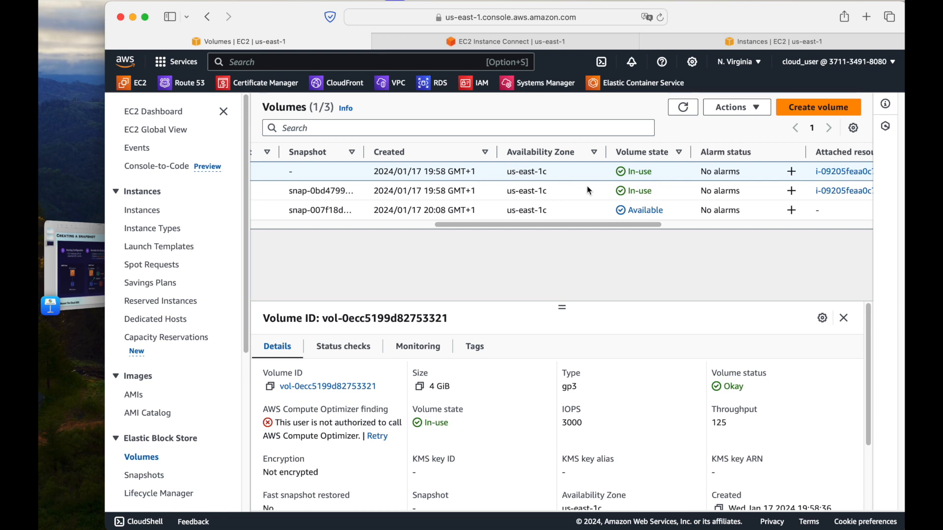
pyautogui.click(646, 206)
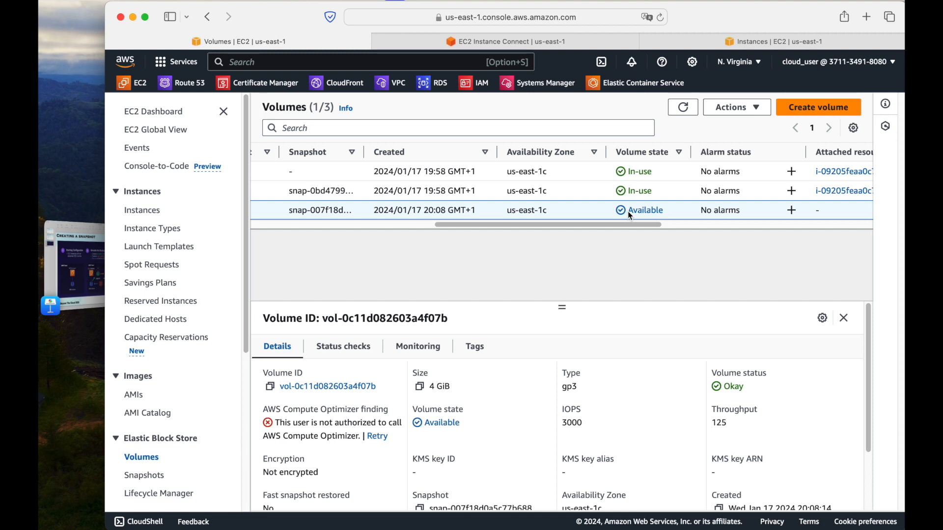
pyautogui.click(682, 107)
pyautogui.click(614, 218)
pyautogui.click(399, 224)
pyautogui.moveTo(406, 224); pyautogui.dragTo(531, 224)
# Check the files on the mounted volume in the instance's terminal session, and view the original 4 GiB volume's details
pyautogui.click(492, 48)
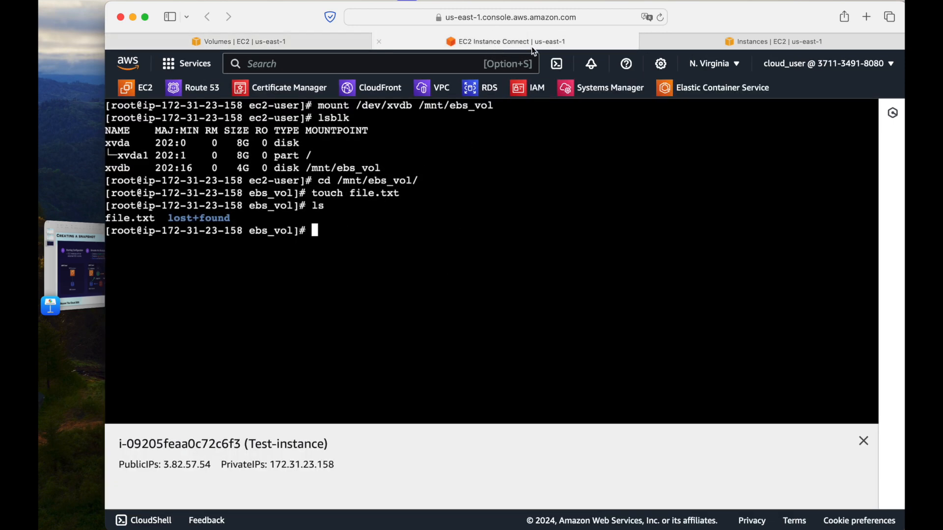
pyautogui.click(307, 42)
pyautogui.click(614, 170)
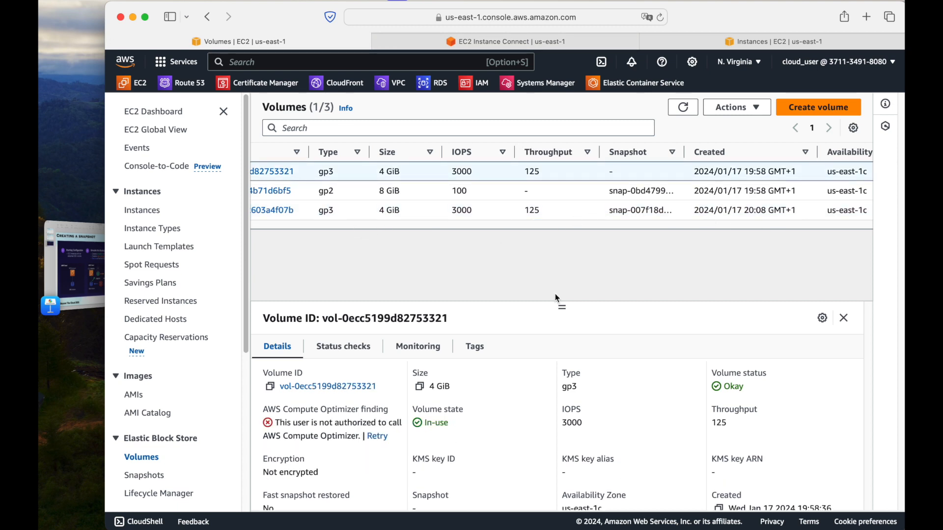
# Collapse the navigation pane, view the 8 GiB gp2 volume's details and refresh the volumes list
pyautogui.click(224, 112)
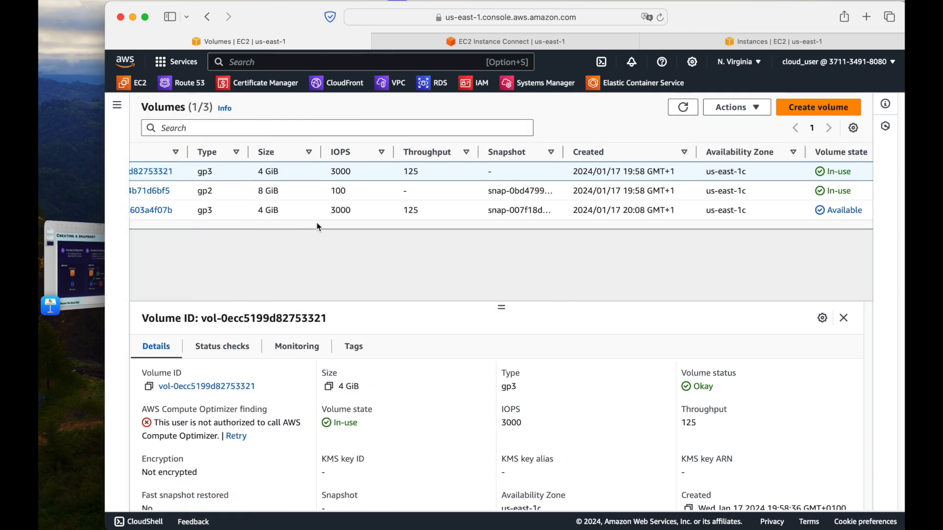
pyautogui.click(462, 196)
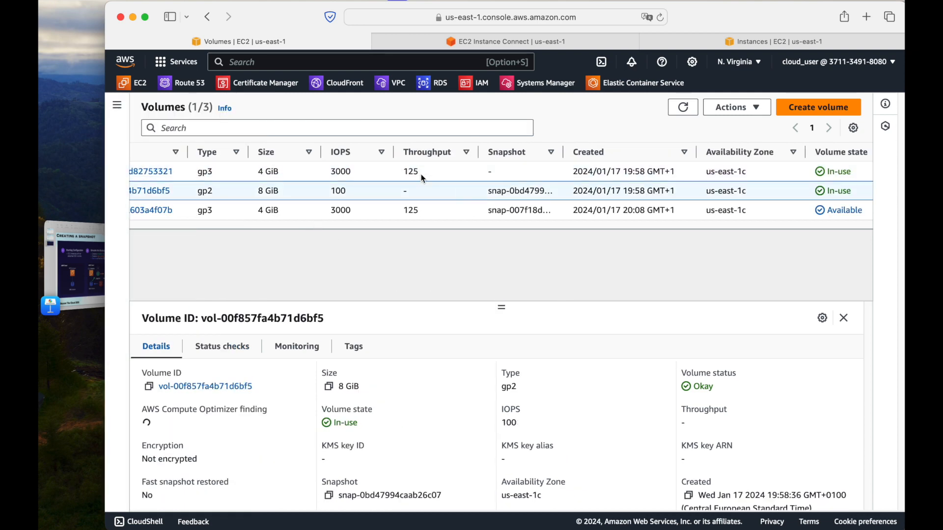
pyautogui.click(683, 107)
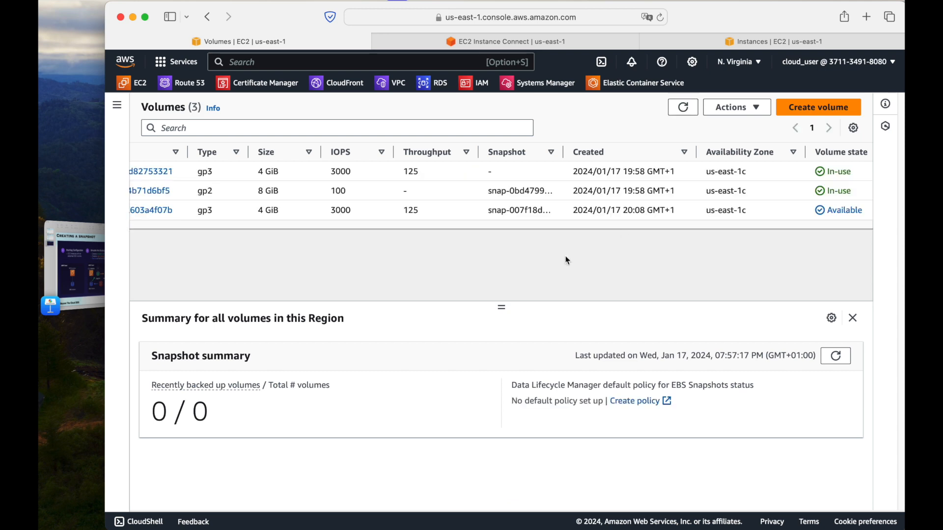
# View the details of the original 4 GiB volume, the 8 GiB gp2 volume and the volume created from the snapshot
pyautogui.moveTo(201, 170); pyautogui.dragTo(110, 156)
pyautogui.click(190, 178)
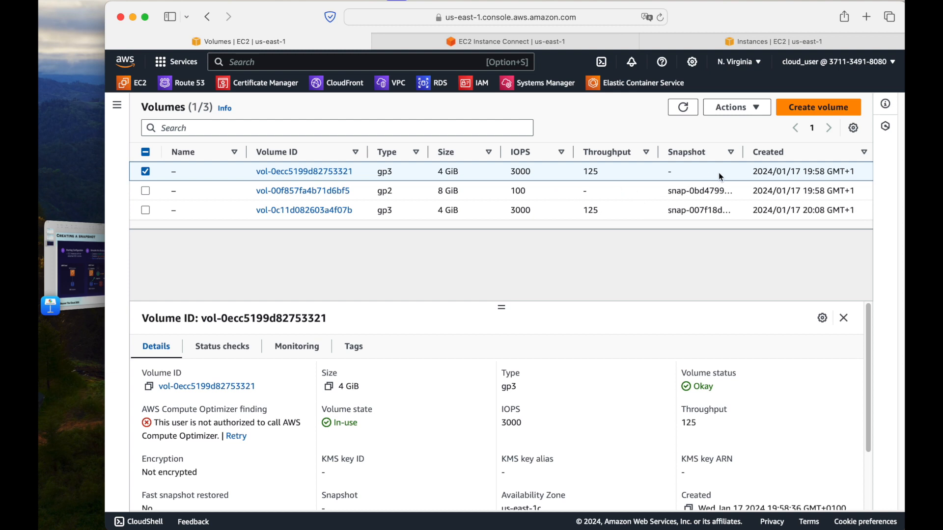
pyautogui.moveTo(777, 173); pyautogui.dragTo(683, 187)
pyautogui.click(594, 191)
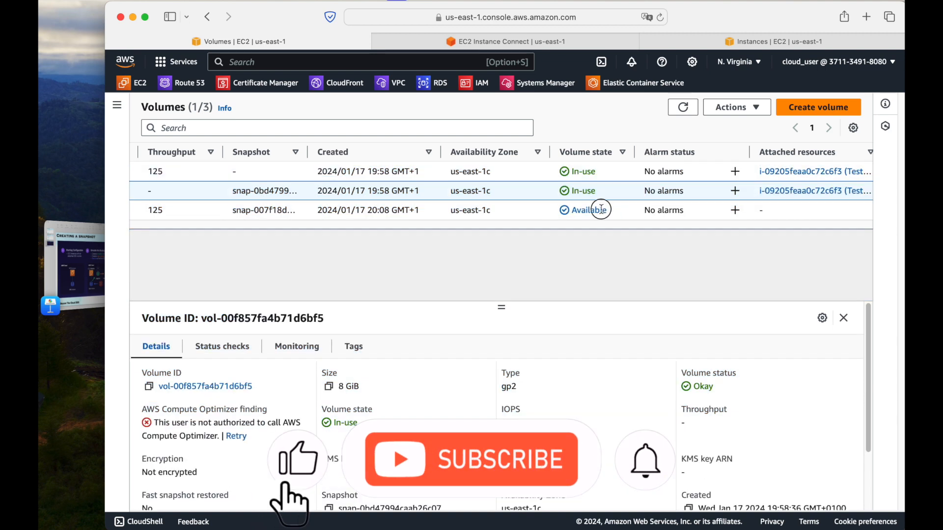
pyautogui.click(603, 211)
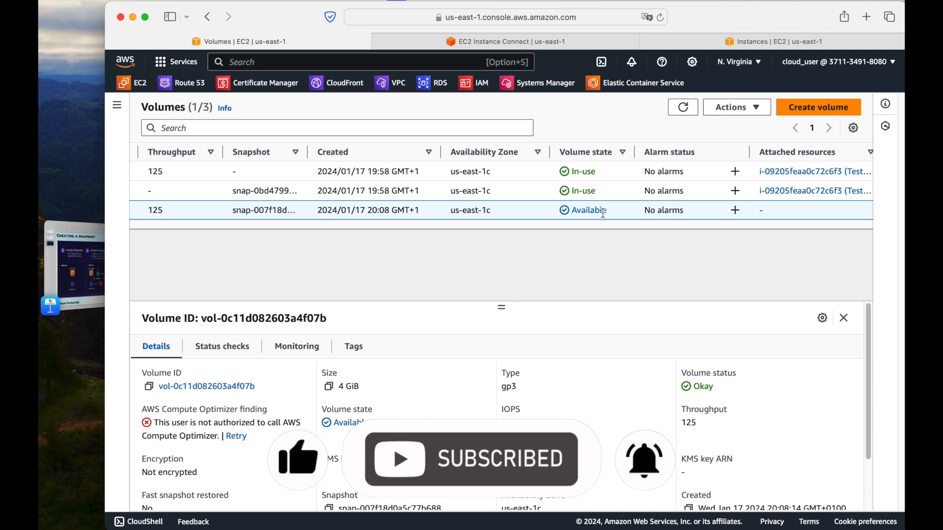
# Delete file.txt from the mounted ebs_vol directory in the instance's terminal session, then list the directory's contents
pyautogui.click(579, 43)
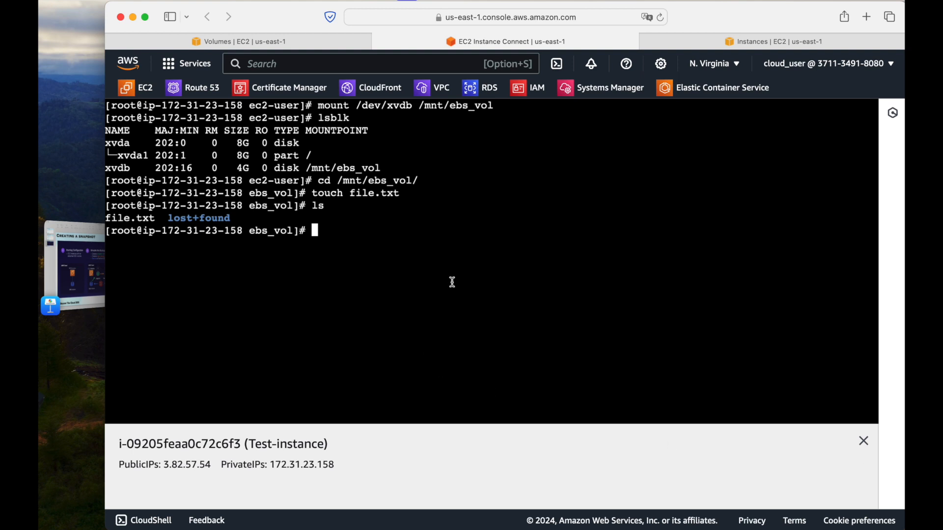
pyautogui.write('rm f')
pyautogui.press('Tab')
pyautogui.press('Return')
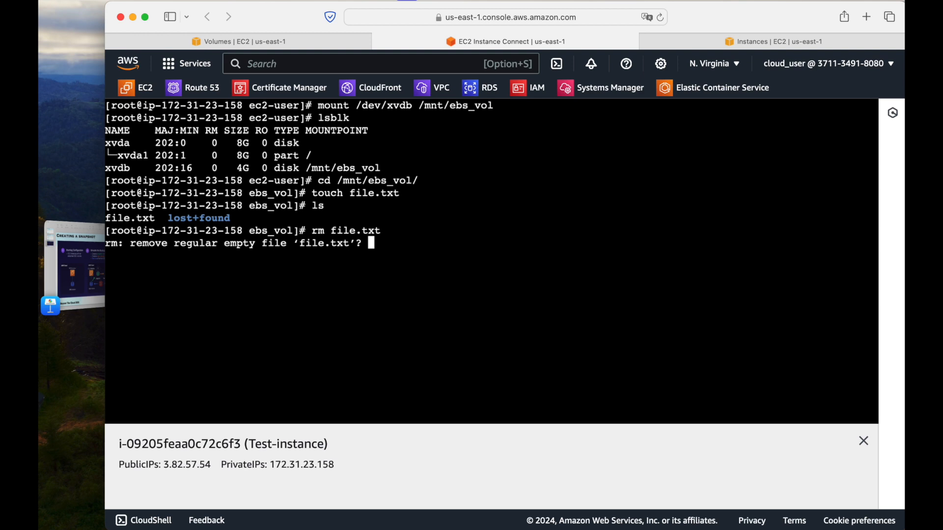
pyautogui.write('y')
pyautogui.press('Return')
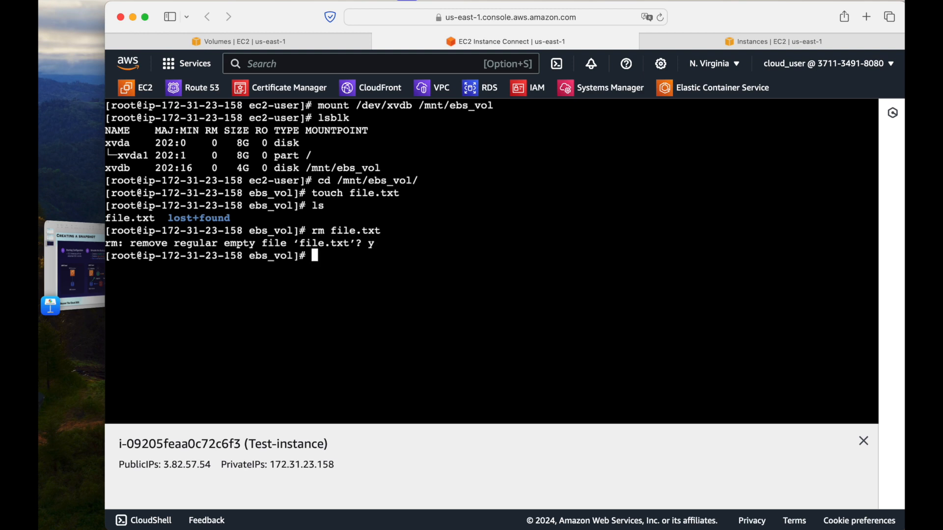
pyautogui.write('ls')
pyautogui.press('Return')
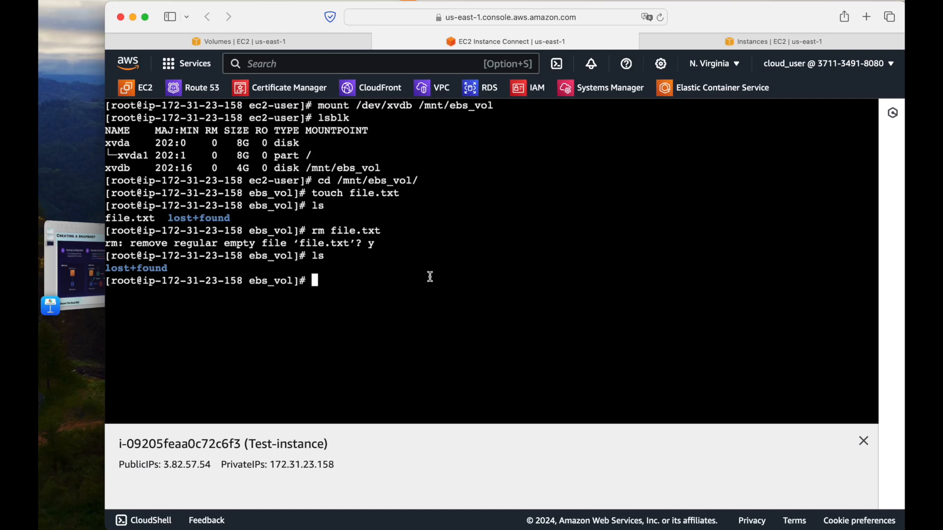
# Attach the volume created from the snapshot to Test-instance as /dev/sdf, and check its attachment in the refreshed volumes list
pyautogui.click(305, 44)
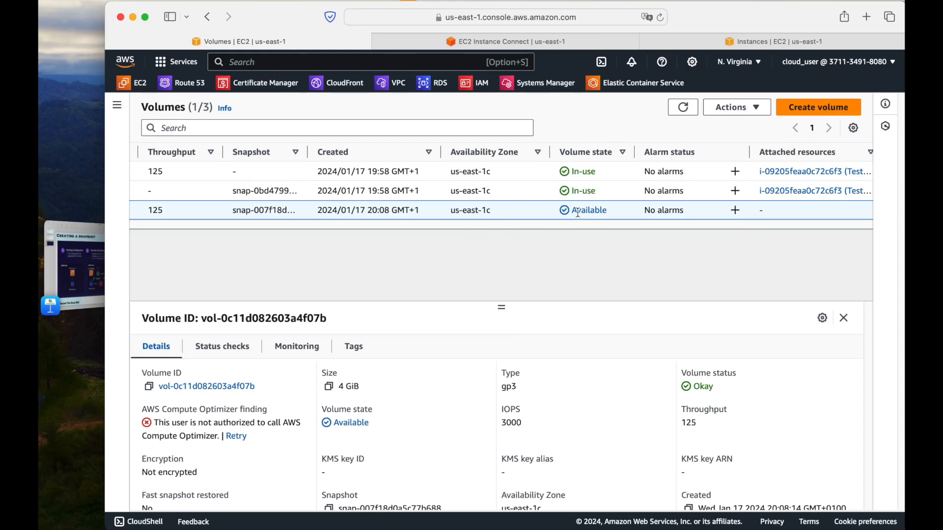
pyautogui.click(754, 104)
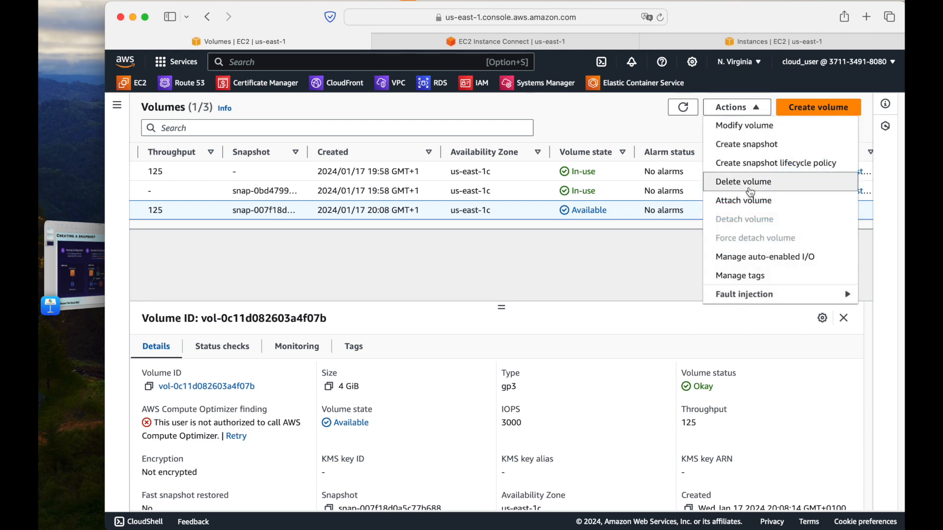
pyautogui.click(744, 201)
pyautogui.click(449, 338)
pyautogui.click(376, 340)
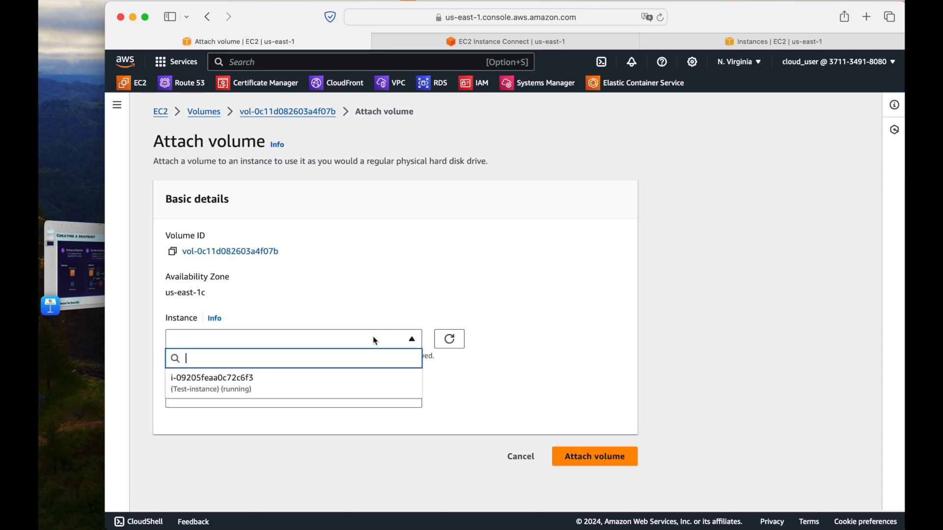
pyautogui.click(221, 389)
pyautogui.scroll(-2, 524, 365)
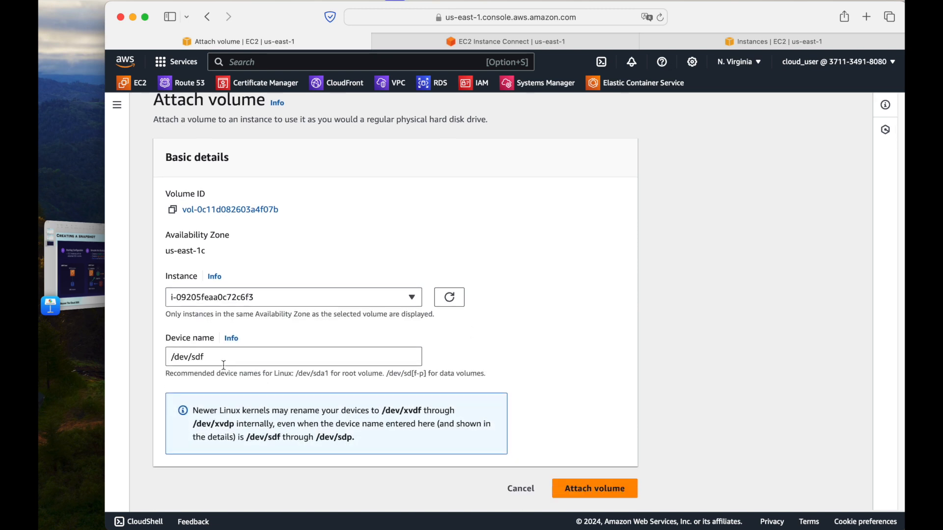
pyautogui.click(604, 490)
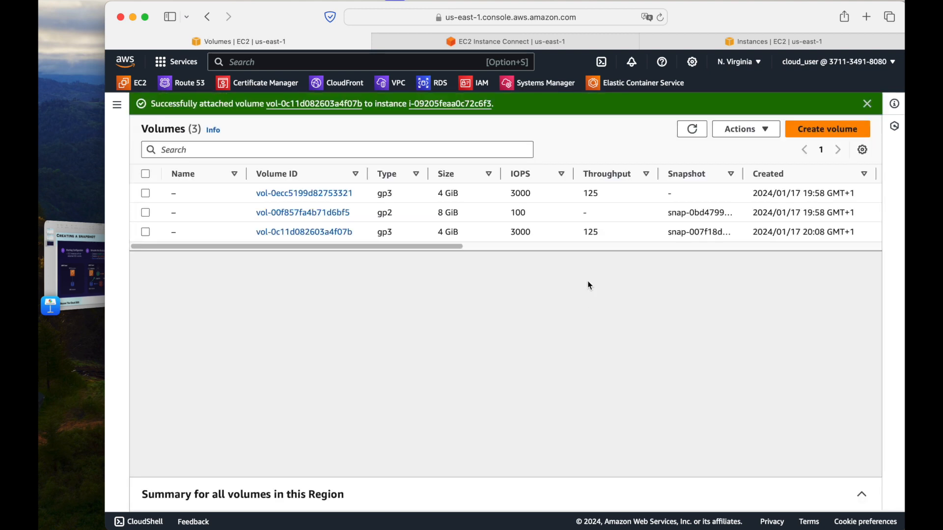
pyautogui.click(692, 129)
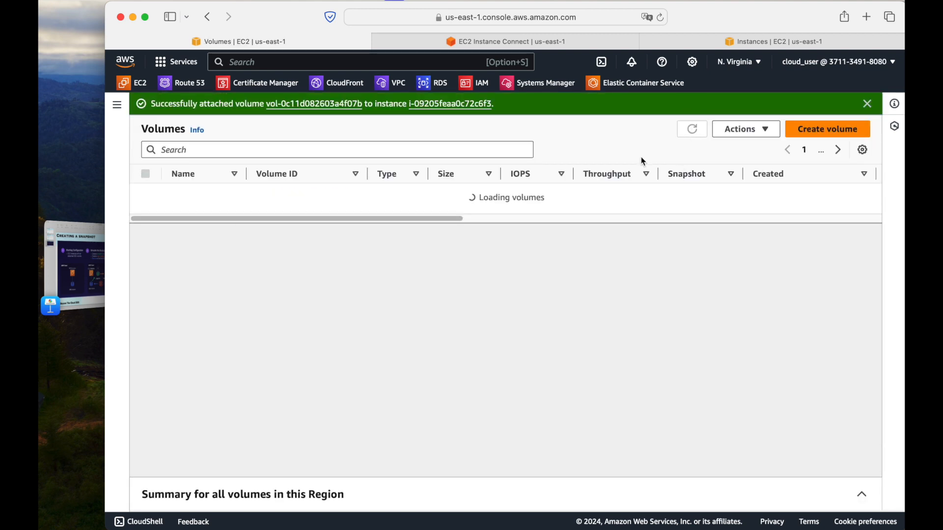
pyautogui.moveTo(427, 246); pyautogui.dragTo(737, 246)
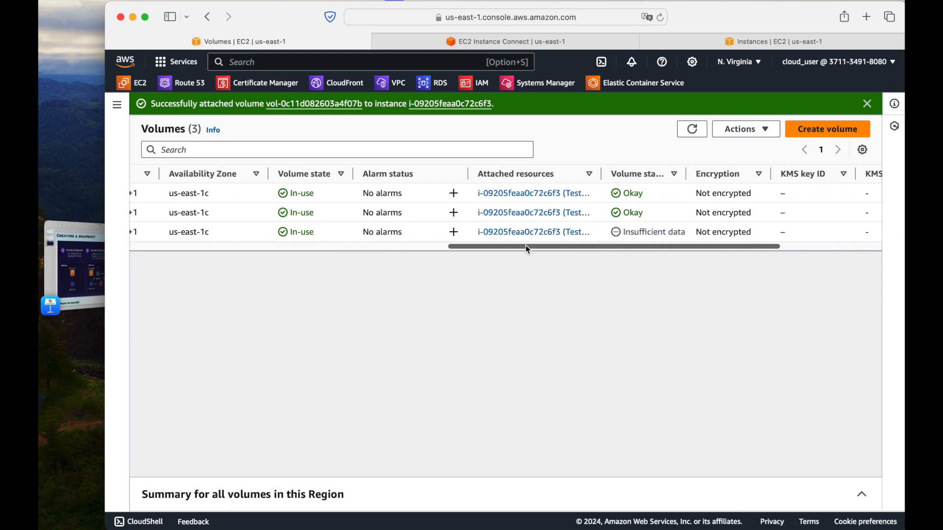
# List the block devices with lsblk in the instance's terminal session and examine the xvdf disk's entry
pyautogui.click(577, 42)
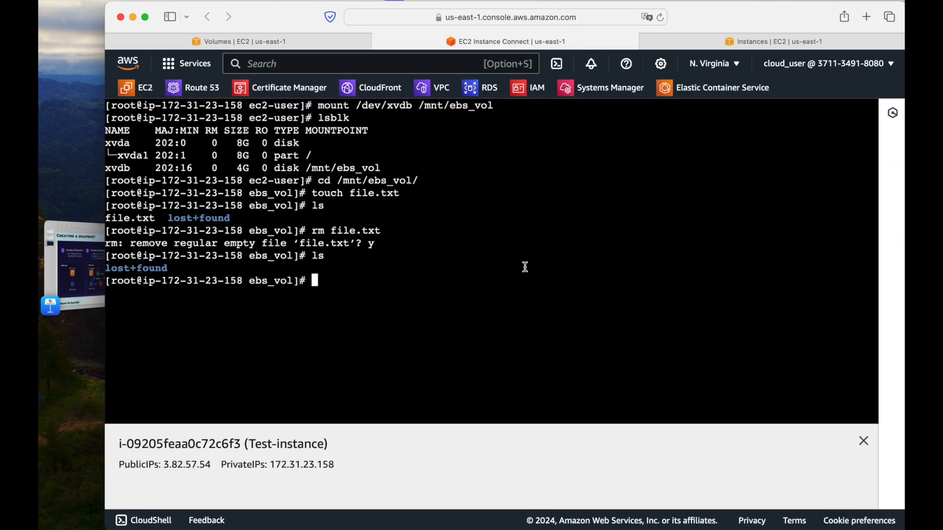
pyautogui.write('lsblk')
pyautogui.press('Return')
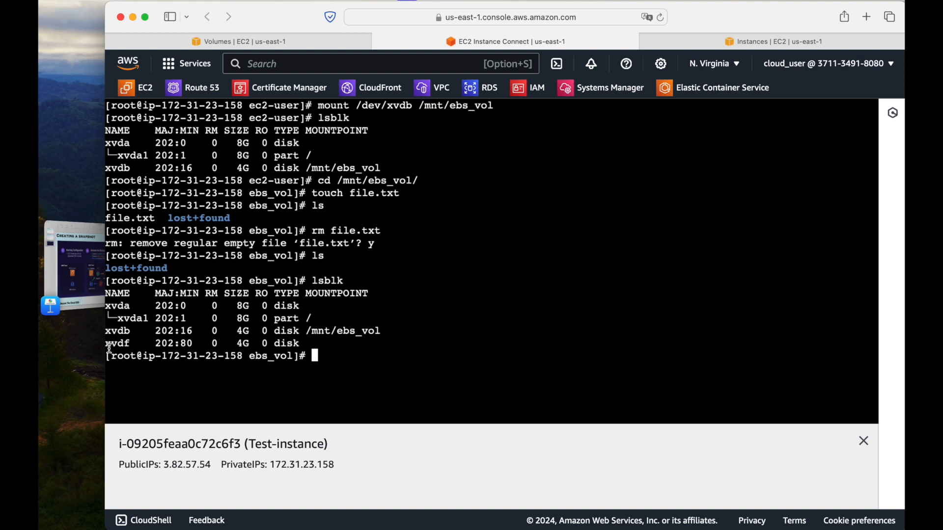
pyautogui.moveTo(109, 343); pyautogui.dragTo(298, 345)
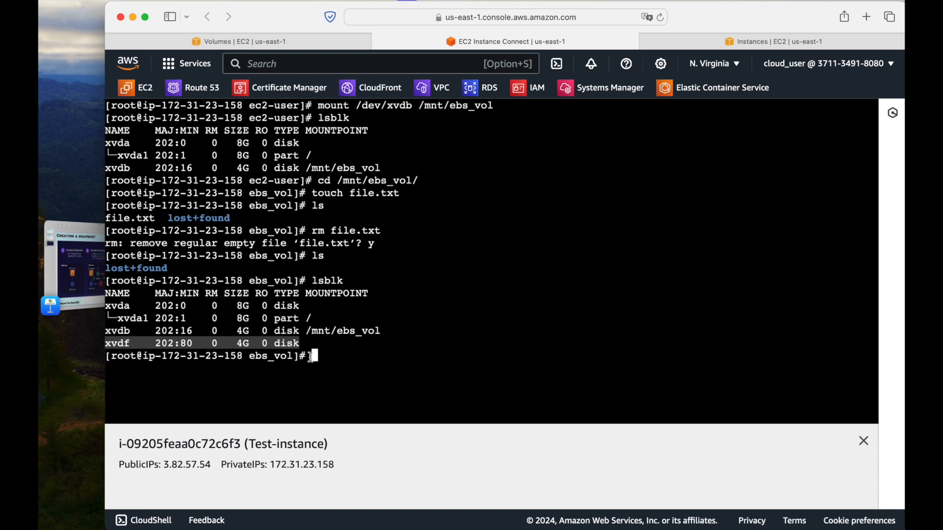
pyautogui.click(356, 360)
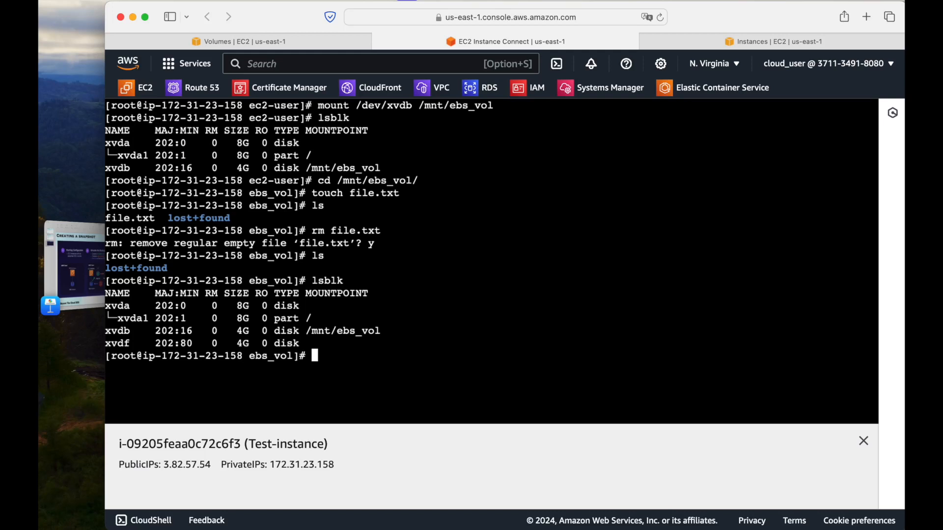
# Create the mount directory /mnt/new_vol with mkdir -p for the attached volume
pyautogui.press('super+Tab')
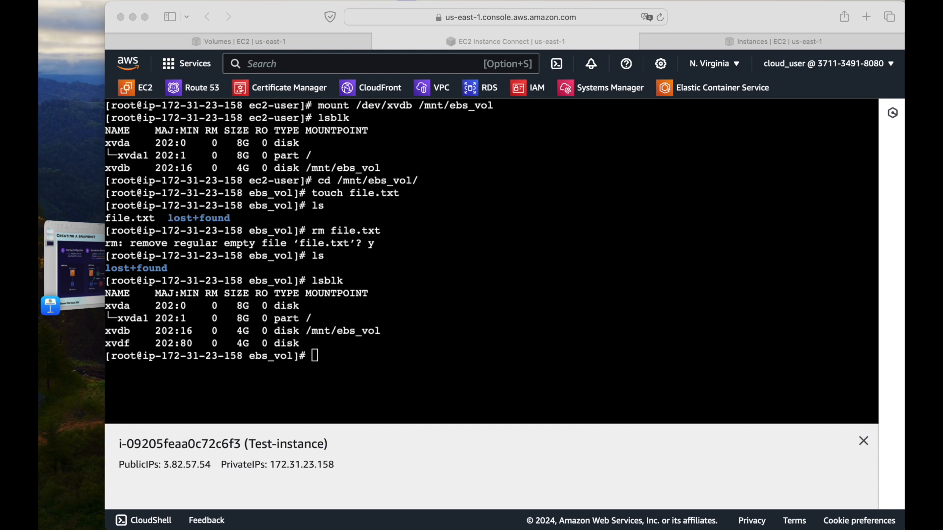
pyautogui.click(437, 243)
pyautogui.rightClick(437, 244)
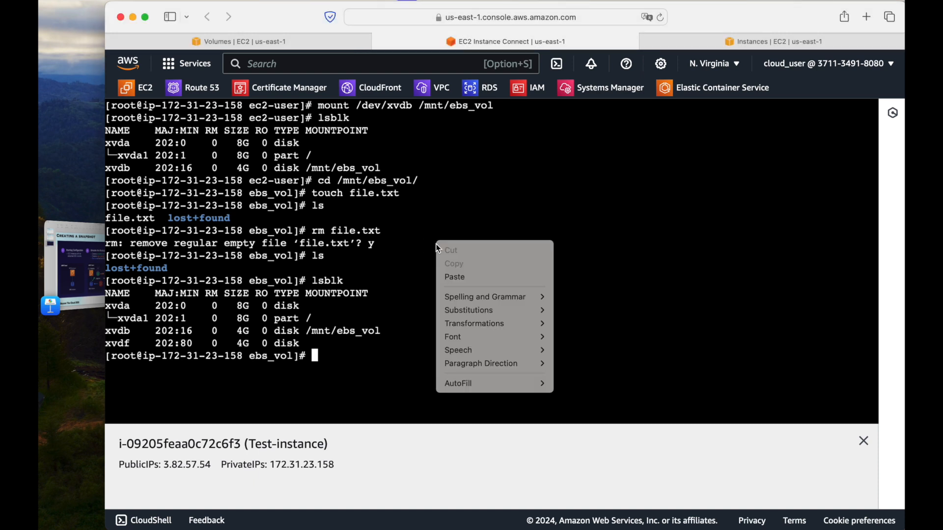
pyautogui.click(461, 278)
pyautogui.write('new_vol')
pyautogui.press('Return')
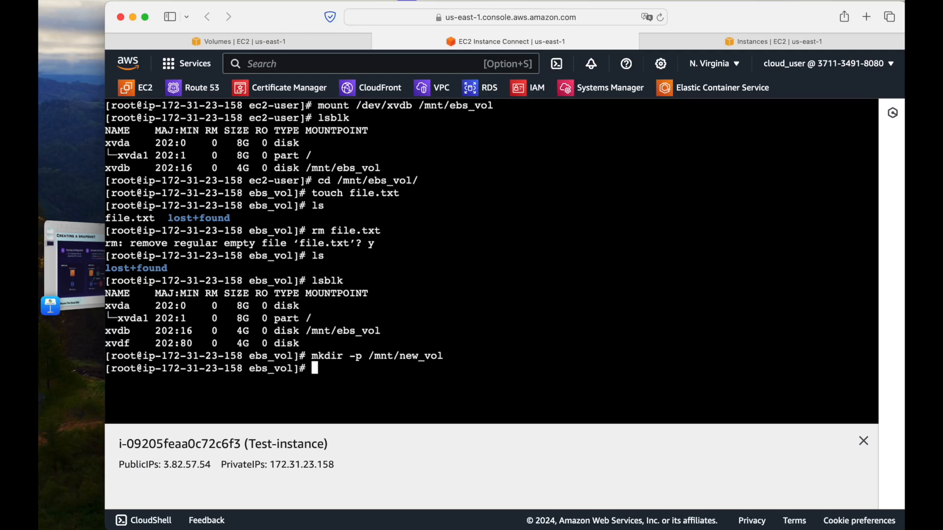
pyautogui.moveTo(403, 359); pyautogui.dragTo(460, 358)
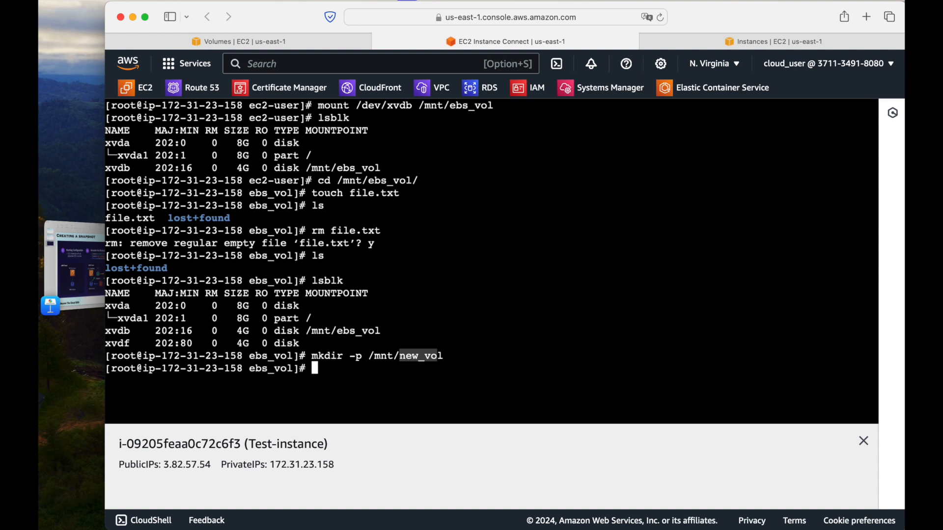
pyautogui.click(421, 350)
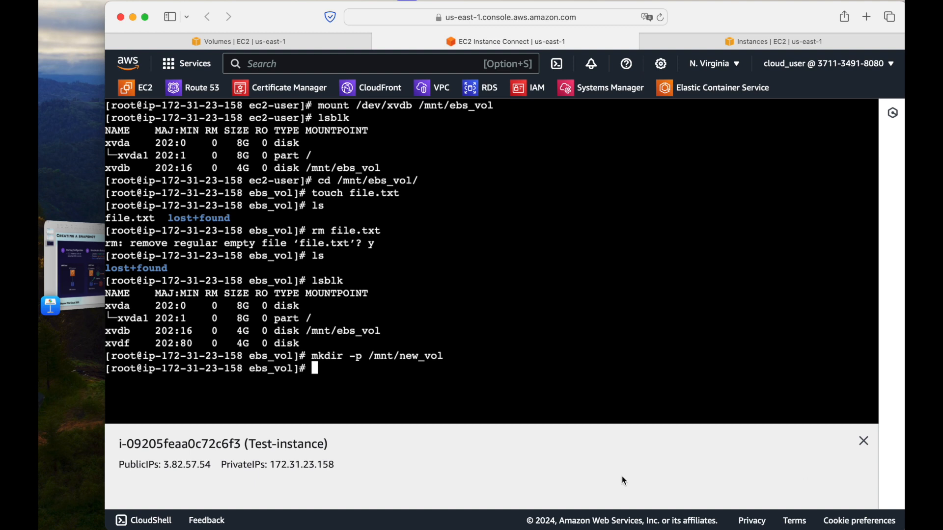
# Mount the device /dev/xvdf on the /mnt/new_vol directory
pyautogui.write('mount /dev/')
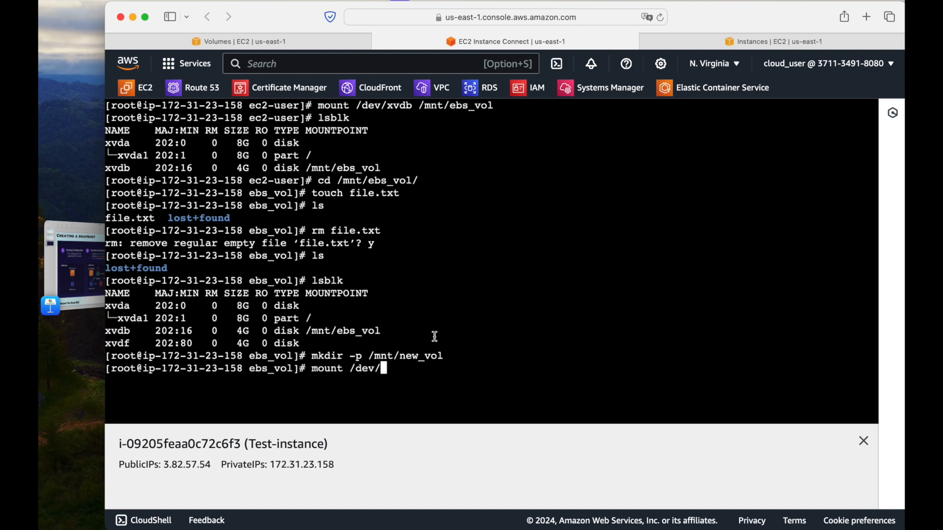
pyautogui.doubleClick(124, 344)
pyautogui.press('super+c')
pyautogui.rightClick(398, 340)
pyautogui.click(432, 375)
pyautogui.moveTo(368, 357); pyautogui.dragTo(442, 355)
pyautogui.press('super+c')
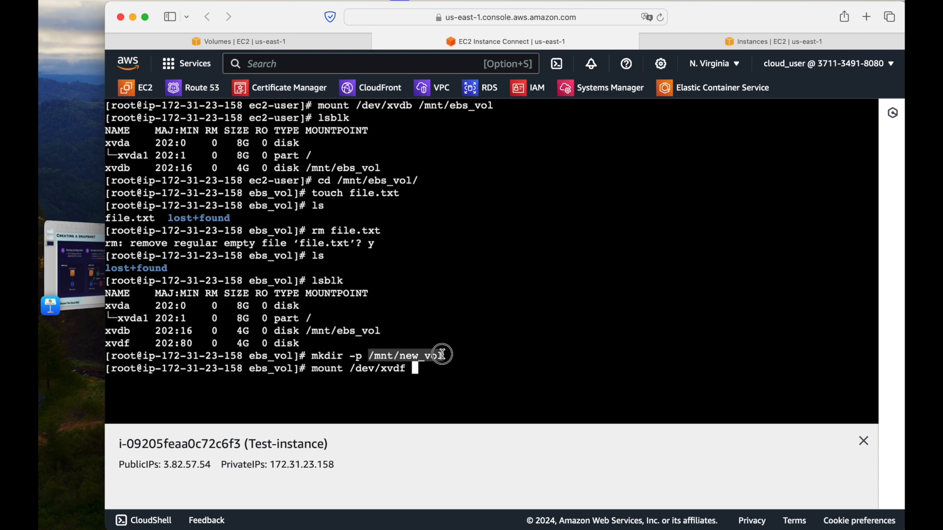
pyautogui.moveTo(542, 361); pyautogui.dragTo(541, 363)
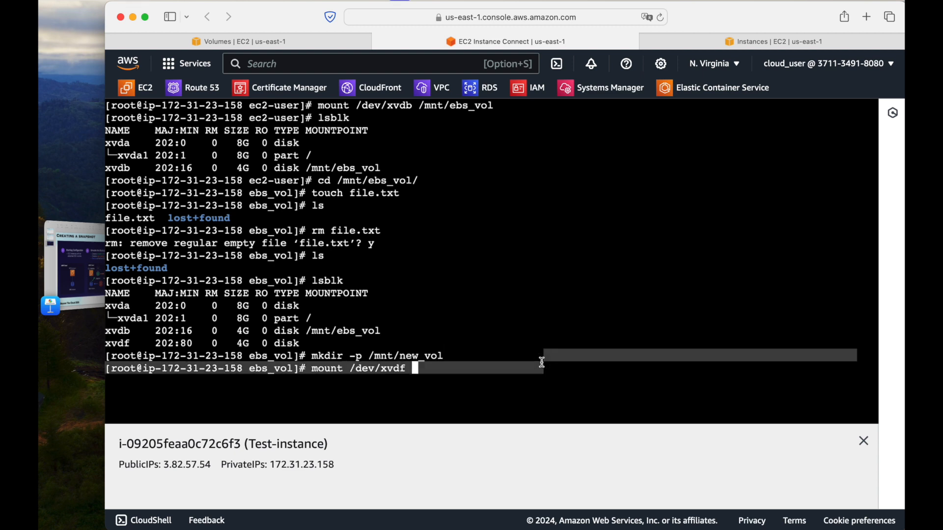
pyautogui.click(500, 368)
pyautogui.rightClick(486, 371)
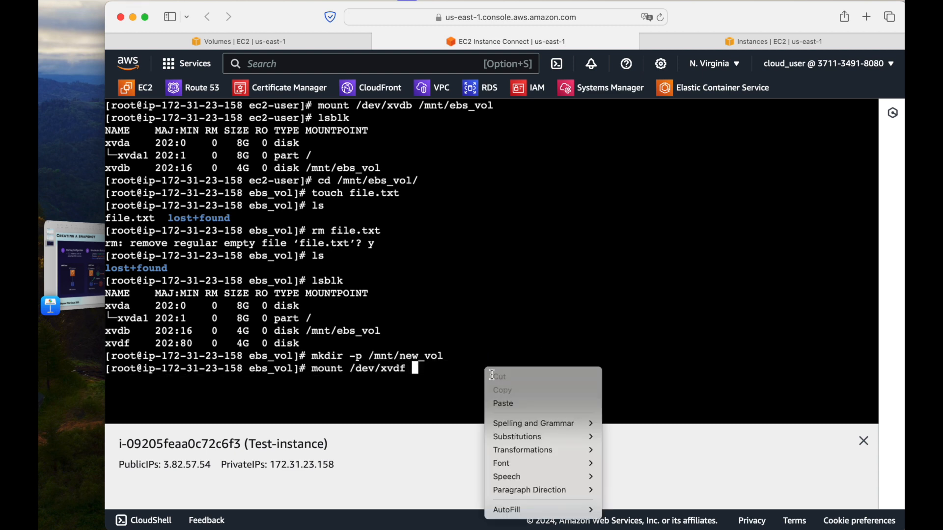
pyautogui.click(497, 404)
pyautogui.press('Return')
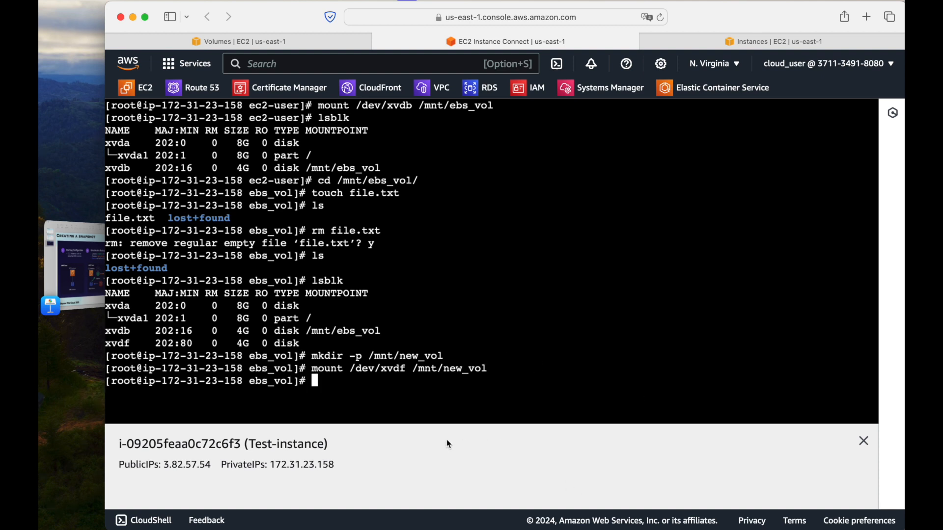
# Run df to examine the mounted file systems and the mount point of /dev/xvdf
pyautogui.write('df')
pyautogui.press('Return')
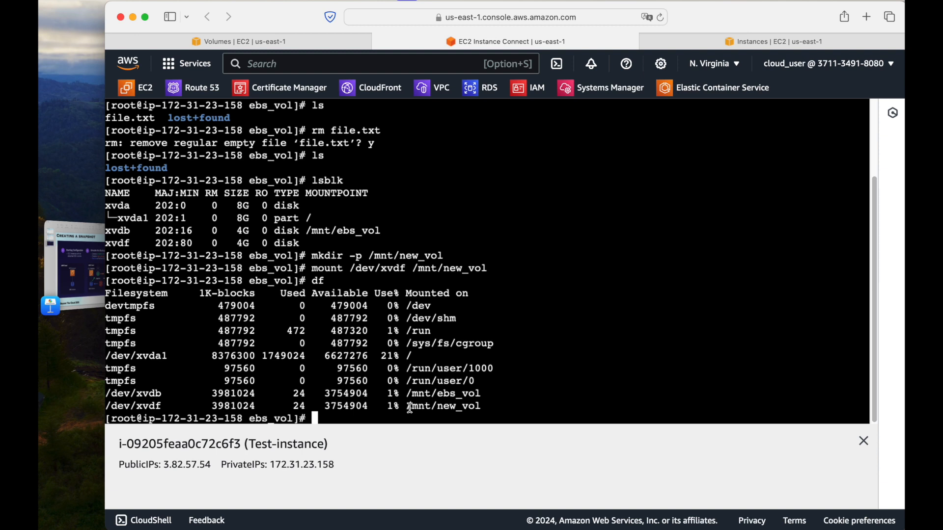
pyautogui.moveTo(411, 404); pyautogui.dragTo(484, 405)
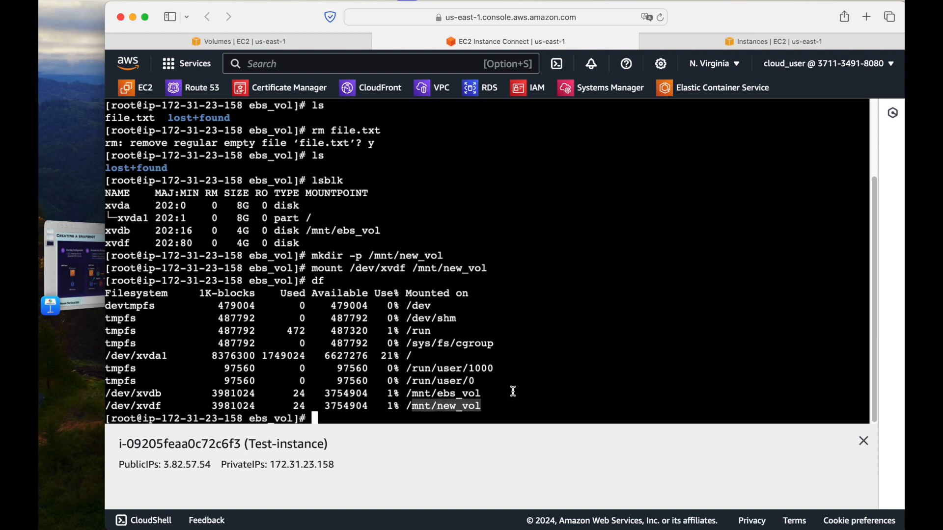
pyautogui.click(560, 364)
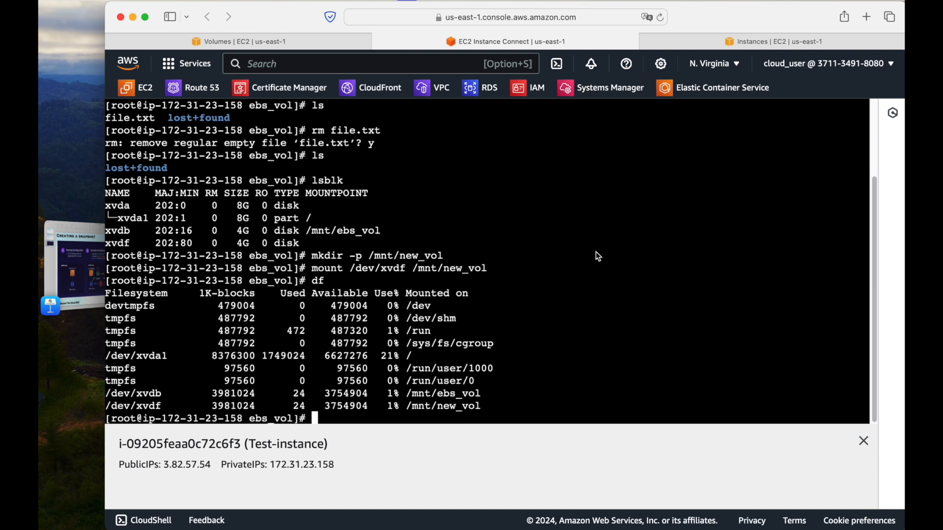
# Clear the terminal and list the contents of the ebs_vol directory
pyautogui.write('clear')
pyautogui.press('Return')
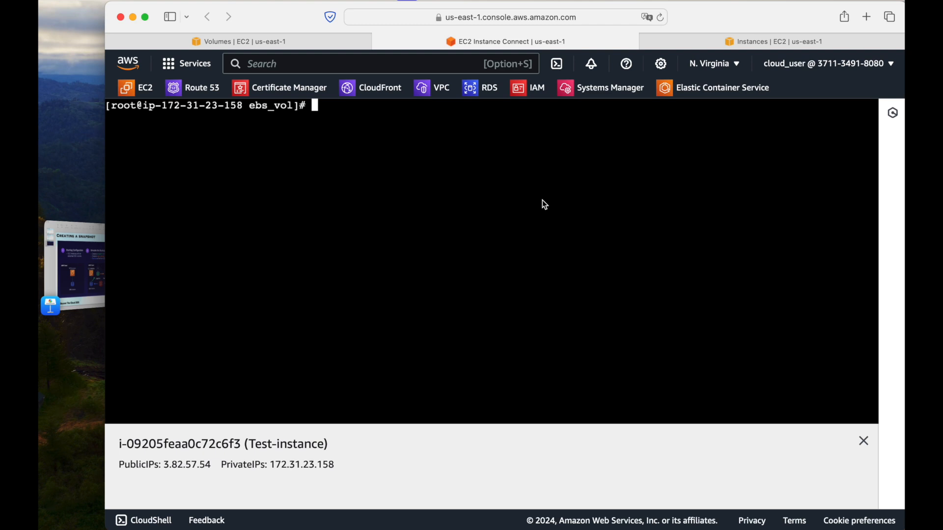
pyautogui.write('ls')
pyautogui.press('Return')
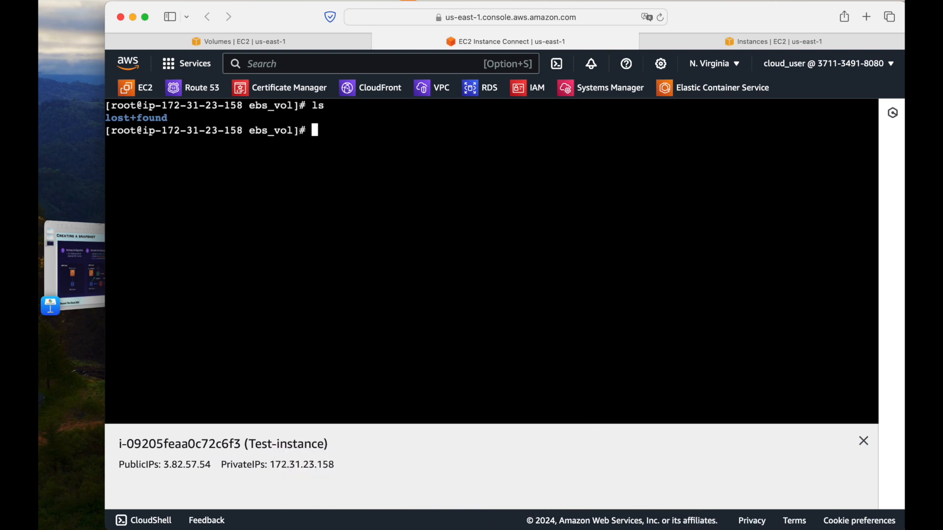
# Change from ebs_vol to the /mnt/new_vol directory and list its files to check for the backed-up data
pyautogui.write('cd ..')
pyautogui.press('Return')
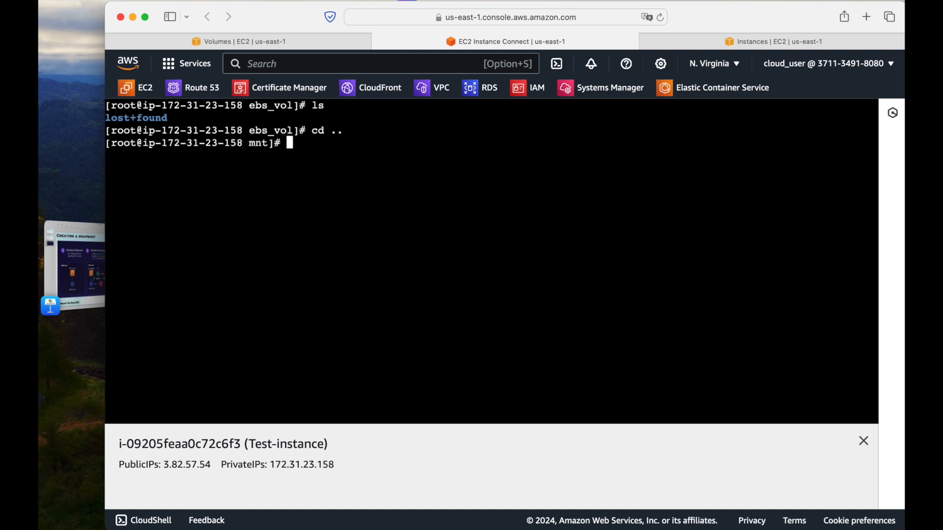
pyautogui.write('cd n')
pyautogui.press('Tab')
pyautogui.press('Return')
pyautogui.write('ls')
pyautogui.press('Return')
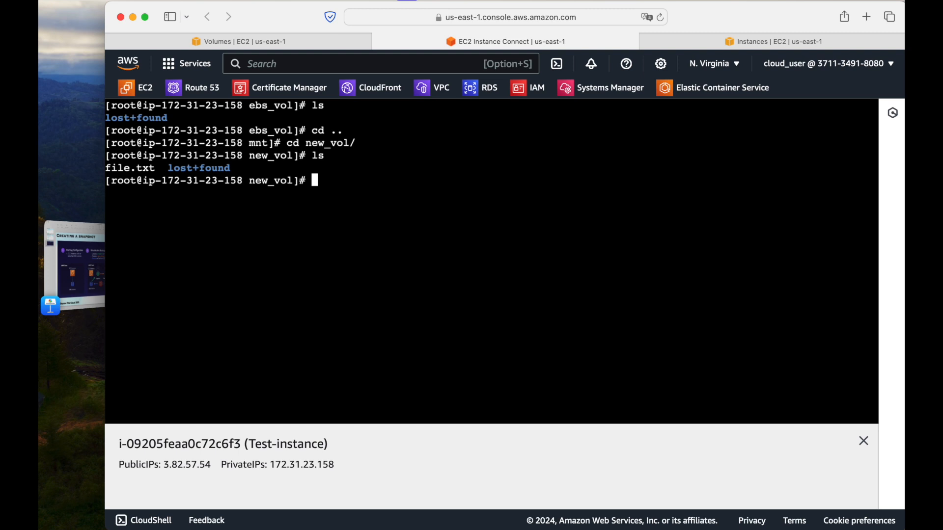
# Write a cp command with /mnt/new_vol/ as the source and /mnt/ebs_vol/ as the destination, without running it
pyautogui.doubleClick(128, 172)
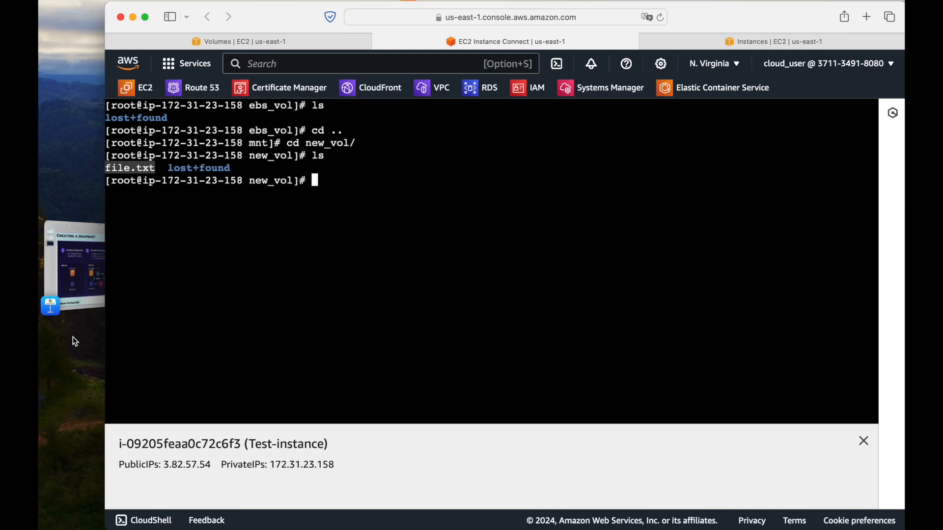
pyautogui.click(370, 215)
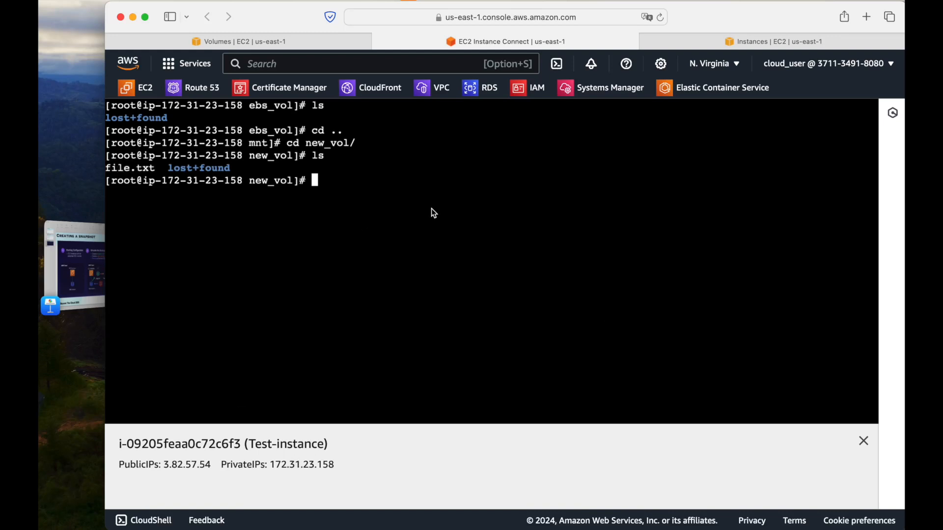
pyautogui.write('cp /mnt/')
pyautogui.write('new')
pyautogui.press('Tab')
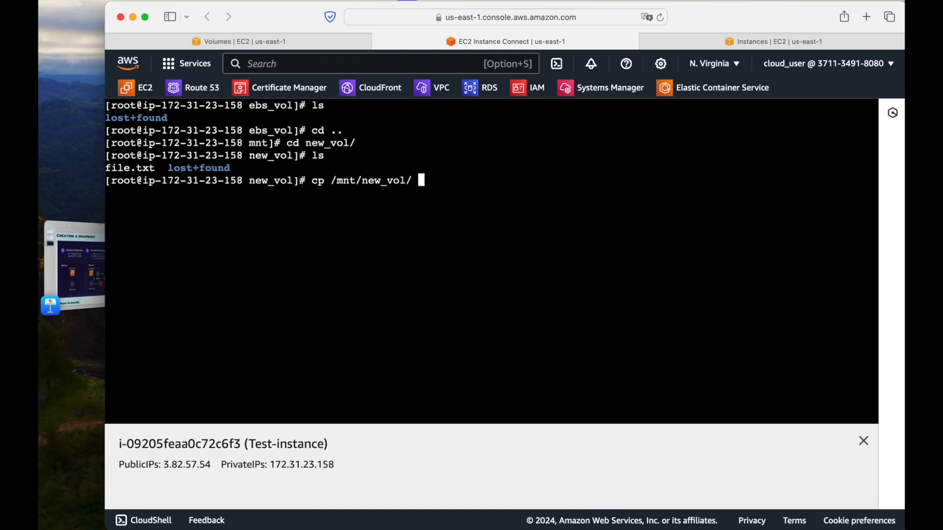
pyautogui.write('/mnt/ebs')
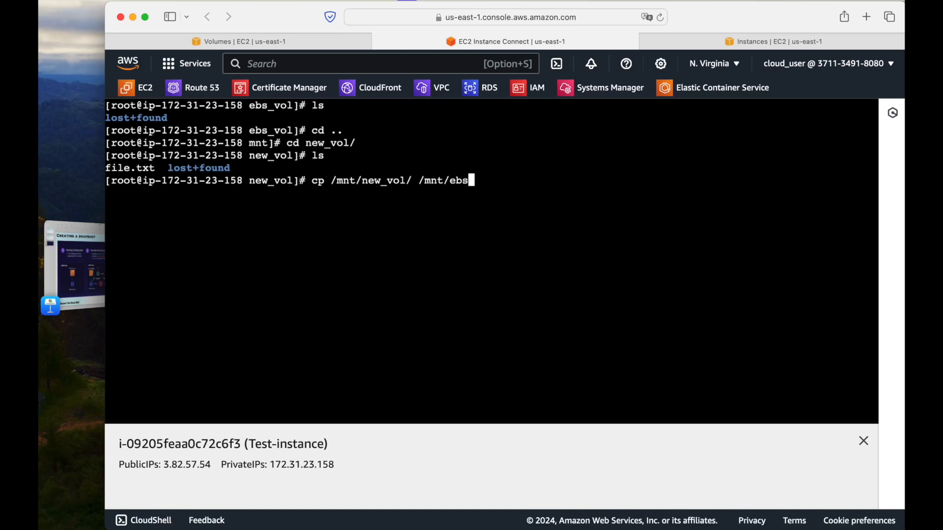
pyautogui.write('_vol/')
# Add file.txt to the source path of the cp command and run it to copy the file into /mnt/ebs_vol/
pyautogui.press('Left')
pyautogui.press('Left')
pyautogui.press('Left')
pyautogui.press('Left')
pyautogui.press('Left')
pyautogui.press('Left')
pyautogui.press('Left')
pyautogui.press('Left')
pyautogui.press('Left')
pyautogui.press('Left')
pyautogui.press('Left')
pyautogui.press('Left')
pyautogui.press('Left')
pyautogui.press('Left')
pyautogui.press('Left')
pyautogui.press('Right')
pyautogui.write('file.txt')
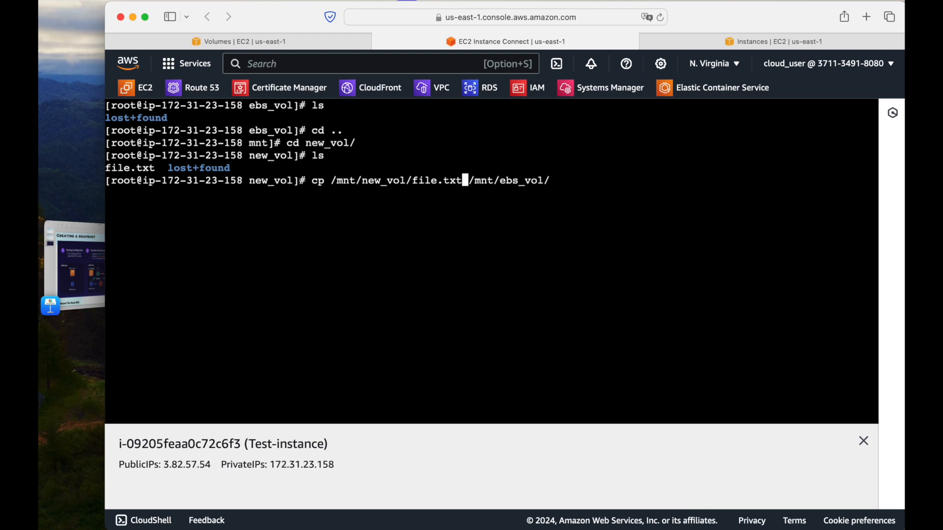
pyautogui.press('Right')
pyautogui.press('Right')
pyautogui.press('Right')
pyautogui.press('Right')
pyautogui.press('Right')
pyautogui.press('Right')
pyautogui.press('Right')
pyautogui.press('Right')
pyautogui.press('Right')
pyautogui.press('Right')
pyautogui.press('Right')
pyautogui.press('Right')
pyautogui.press('Right')
pyautogui.press('Right')
pyautogui.press('Return')
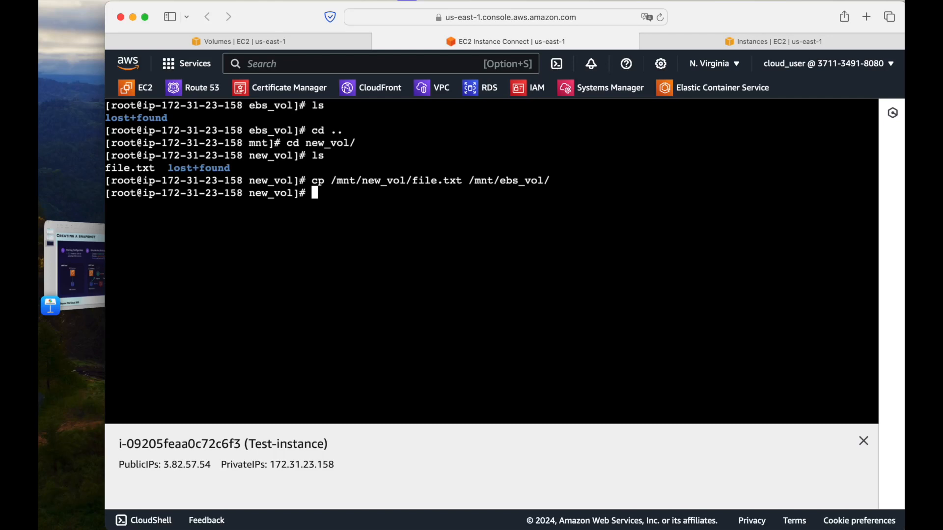
# Change from new_vol to the /mnt/ebs_vol directory and list its contents to check for the restored file
pyautogui.write('cd ..')
pyautogui.press('Return')
pyautogui.write('cd ebs_vol/')
pyautogui.press('Return')
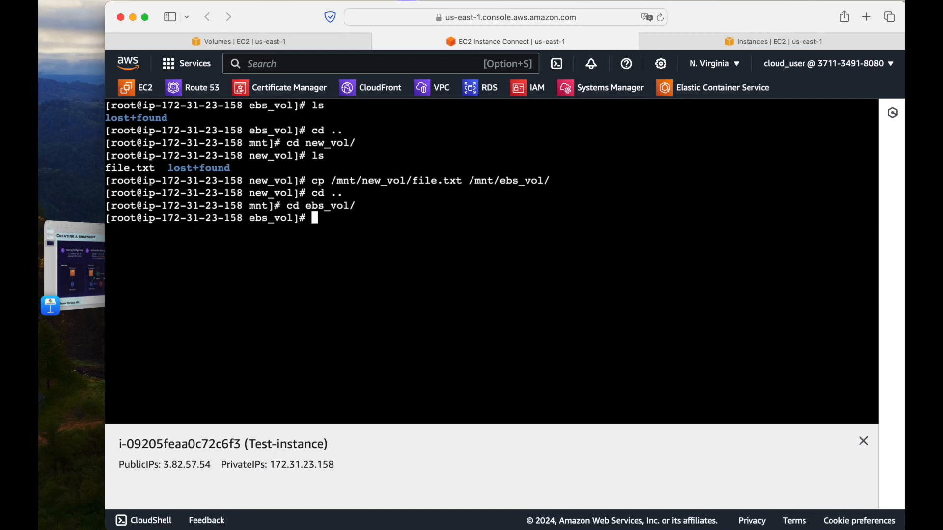
pyautogui.write('ls')
pyautogui.press('Return')
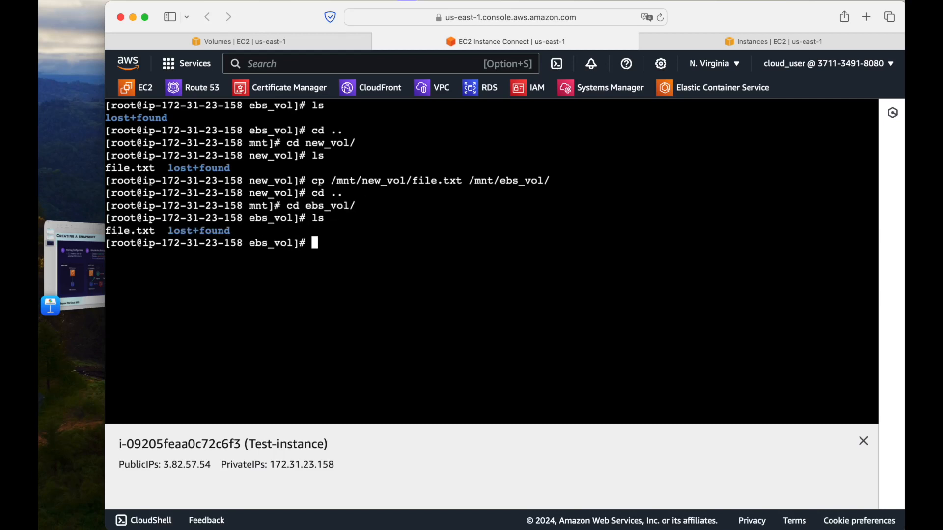